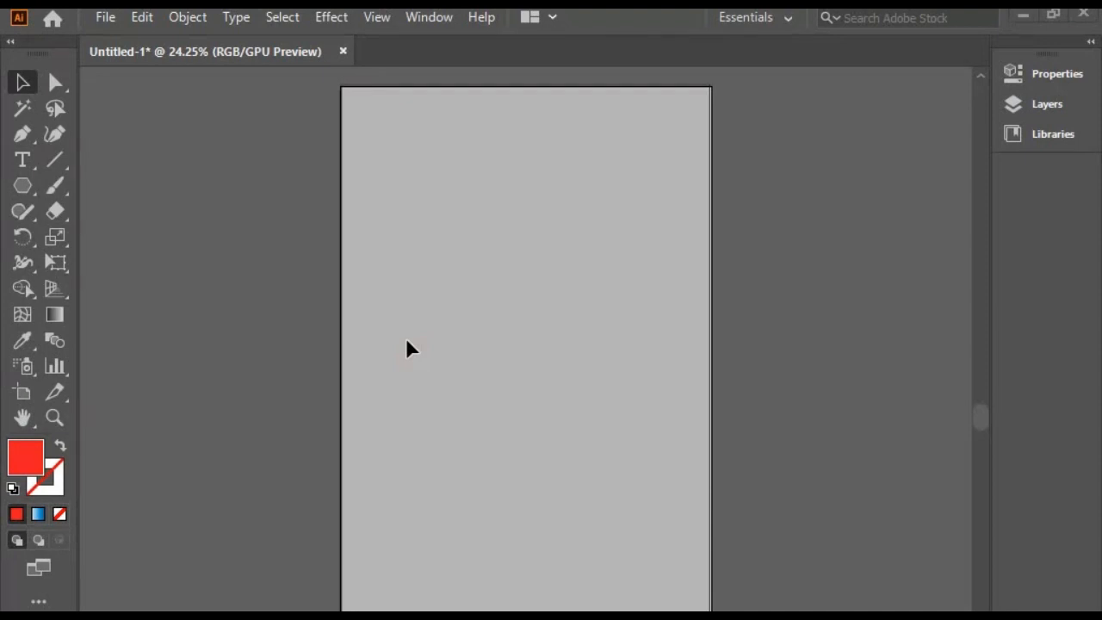
# Draw a tall ellipse in the upper part of the artboard and fill it with the blue linear gradient
pyautogui.click(17, 189)
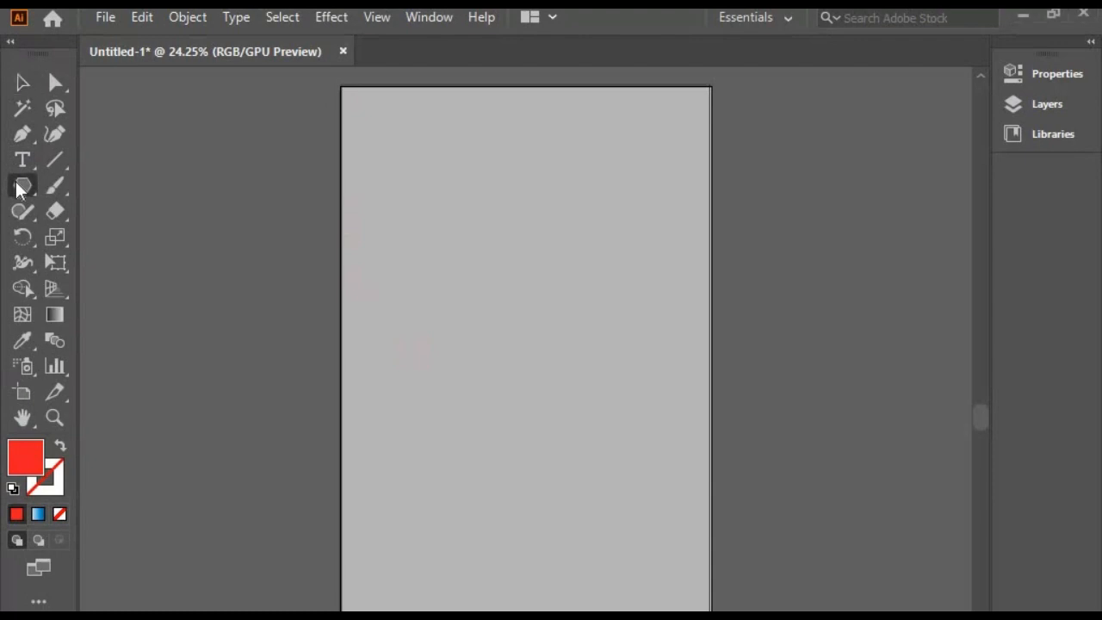
pyautogui.click(94, 237)
pyautogui.moveTo(387, 146); pyautogui.dragTo(560, 368)
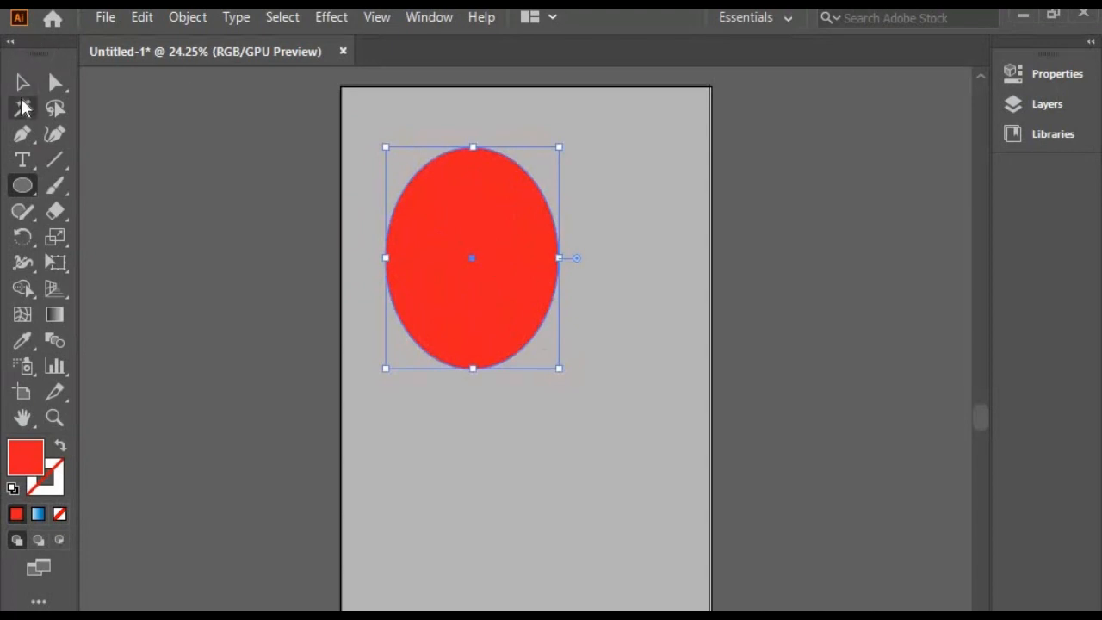
pyautogui.click(23, 82)
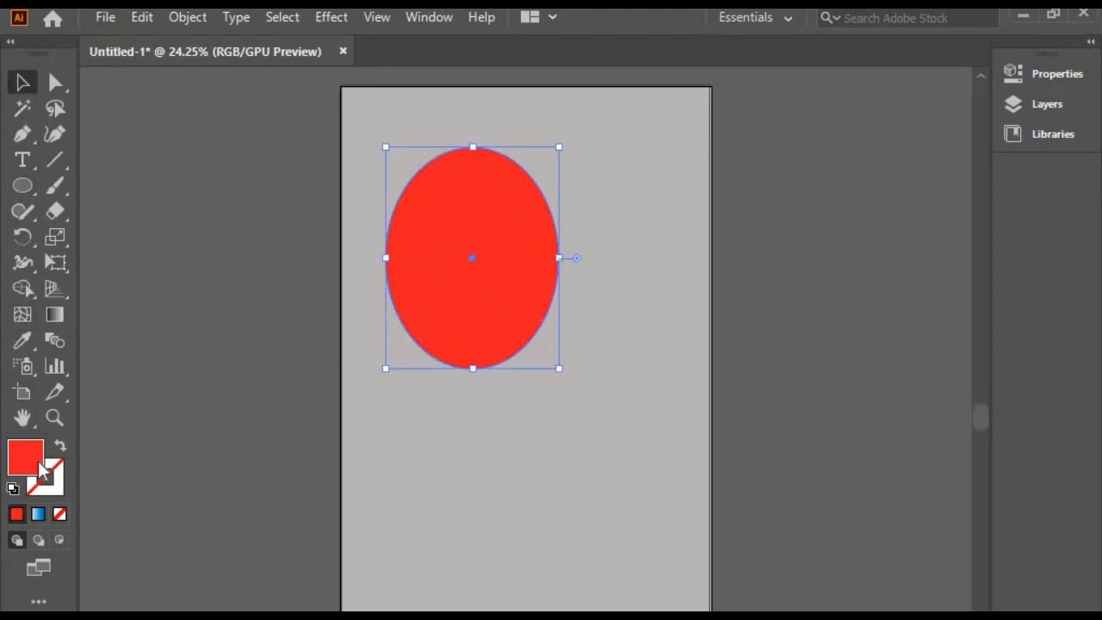
pyautogui.click(38, 514)
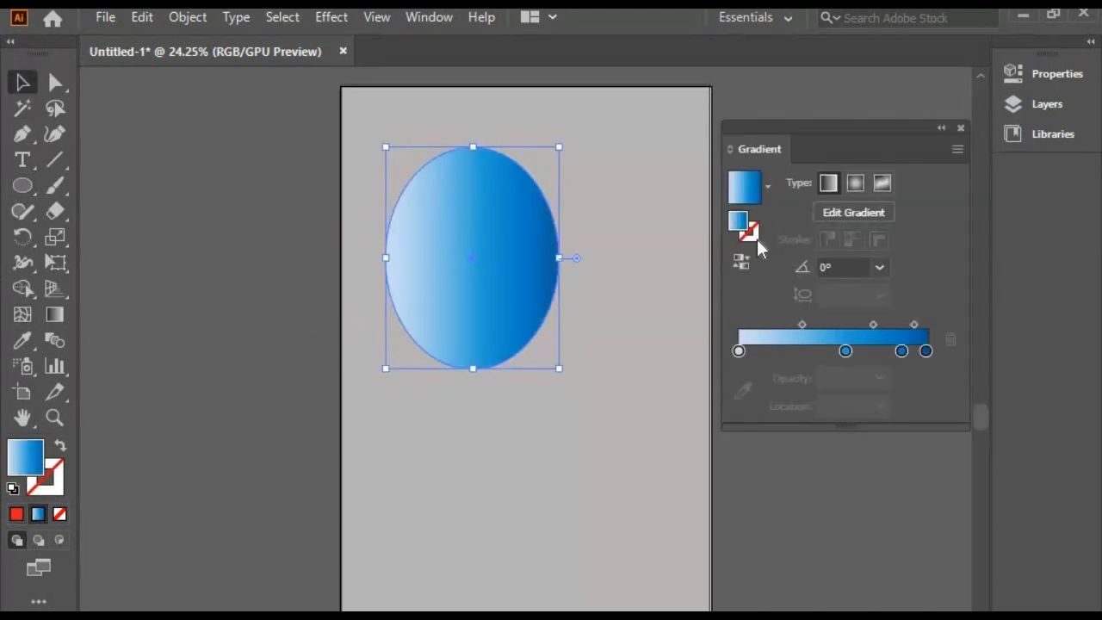
pyautogui.click(961, 127)
# Open the 3D Effects graphic style library and go to the start of its list
pyautogui.click(425, 18)
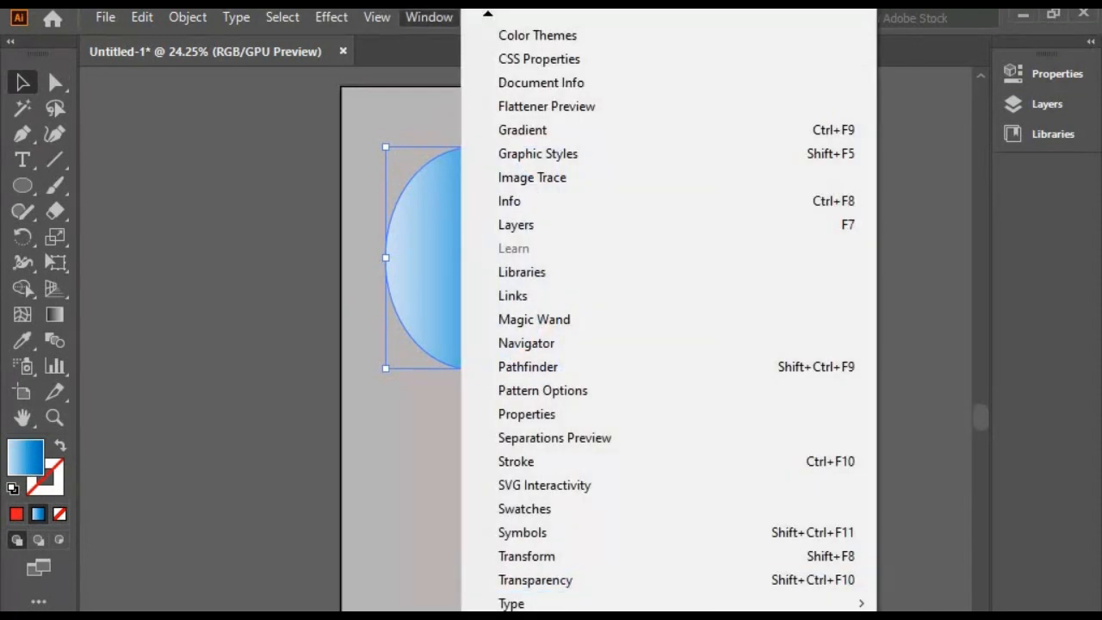
pyautogui.moveTo(575, 616)
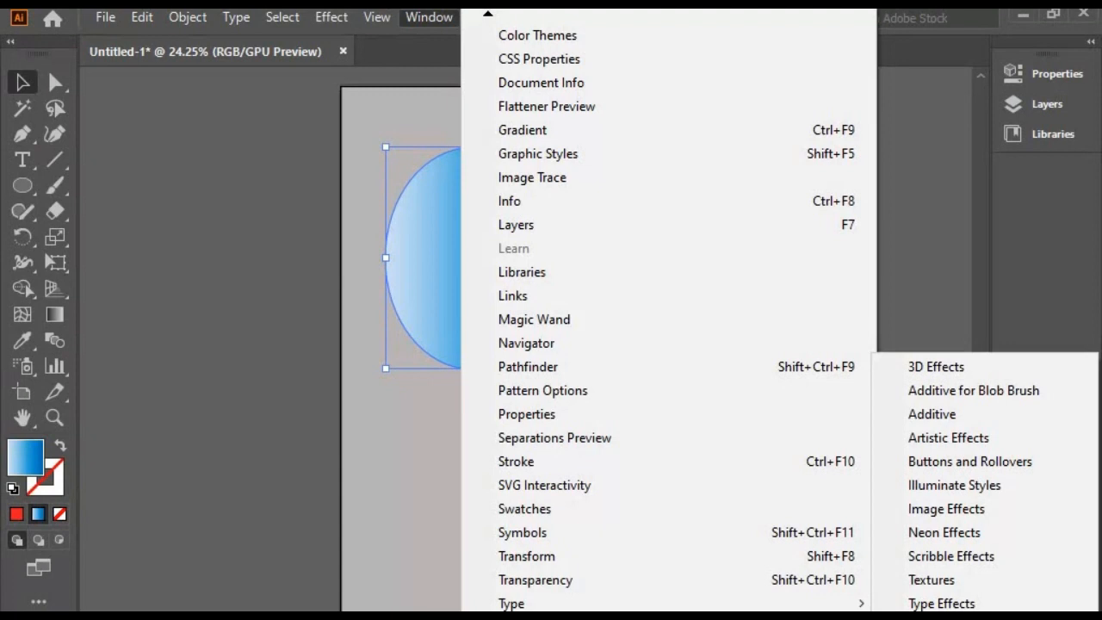
pyautogui.click(947, 366)
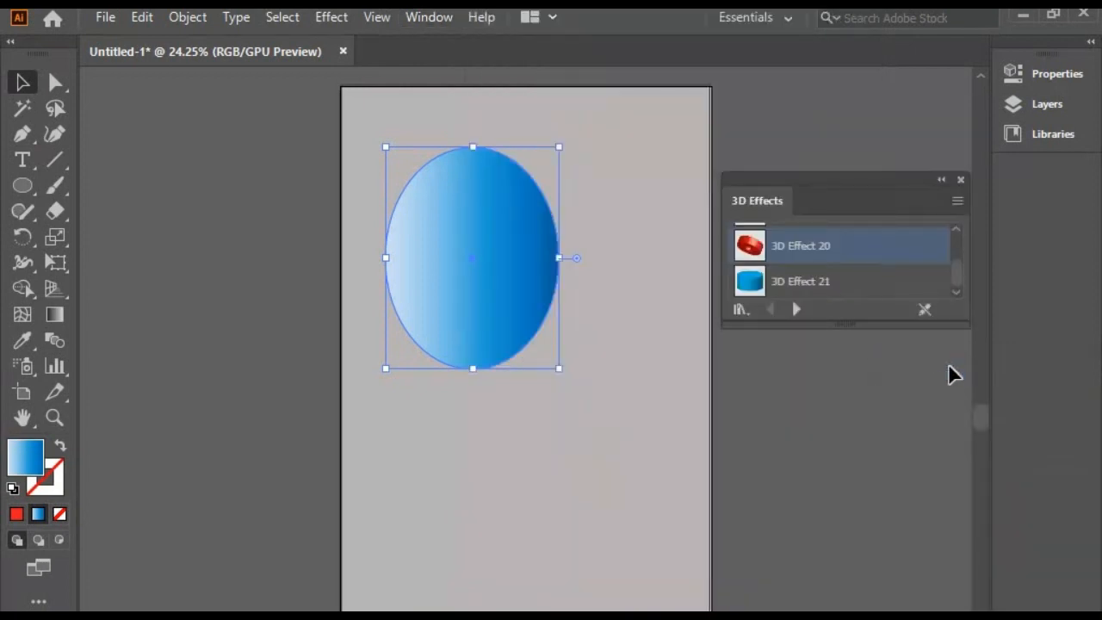
pyautogui.scroll(10, 843, 251)
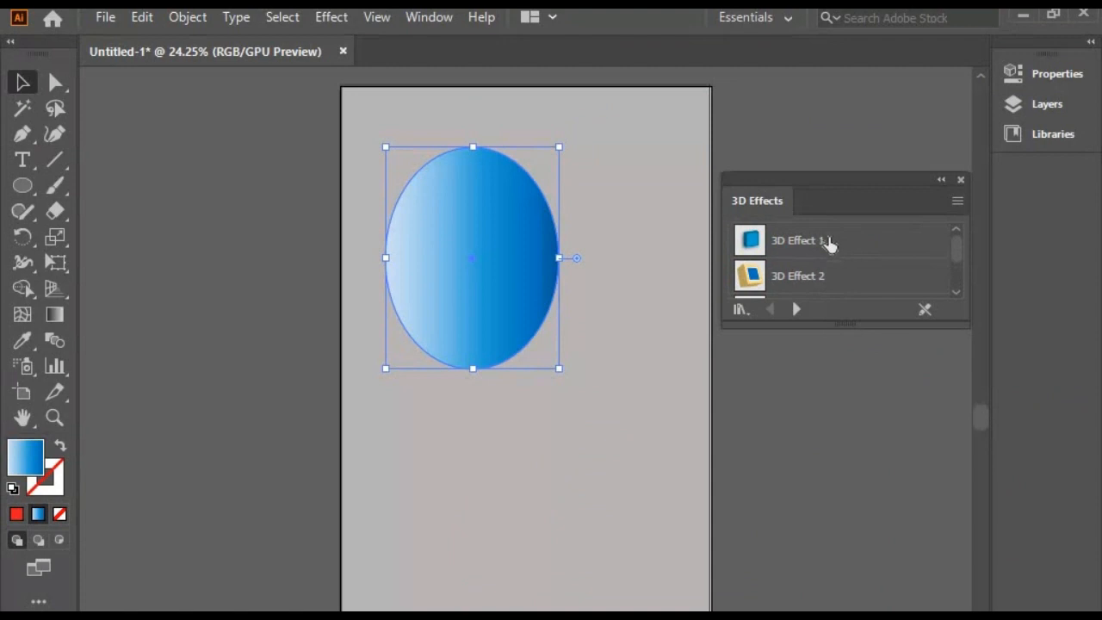
# Apply 3D Effect 1 to the ellipse and shift it slightly to the right on the artboard
pyautogui.click(829, 248)
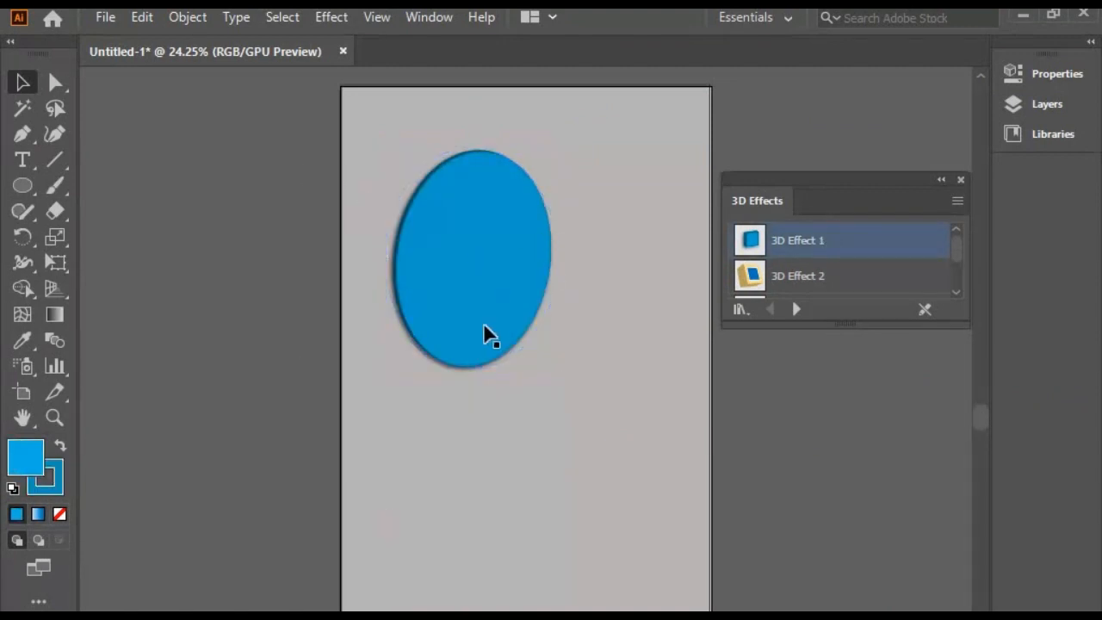
pyautogui.moveTo(485, 332); pyautogui.dragTo(512, 284)
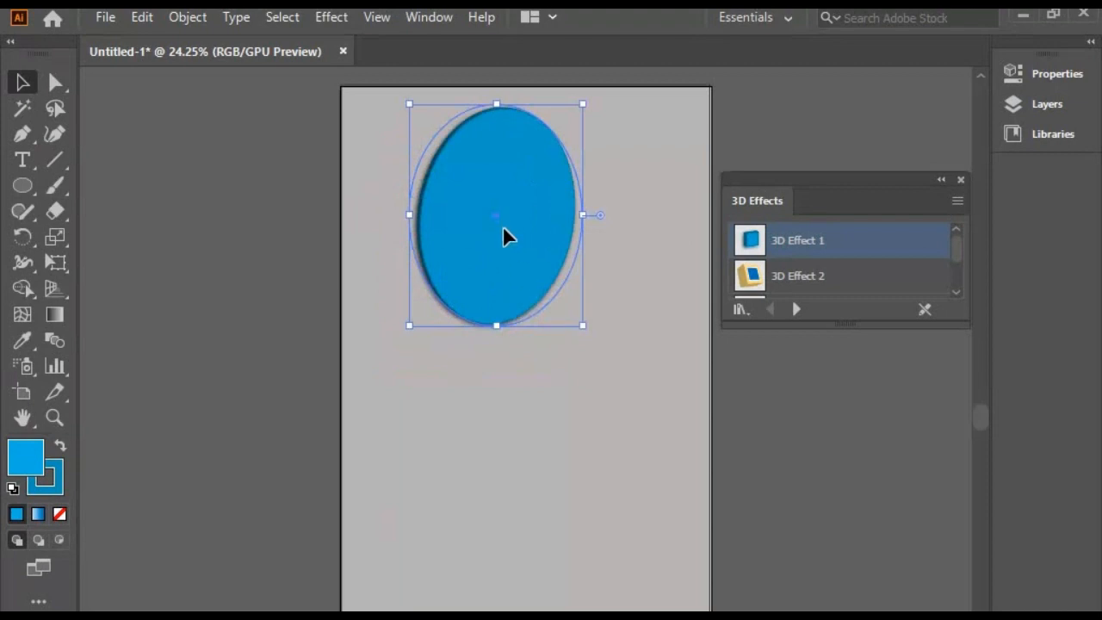
pyautogui.moveTo(502, 226); pyautogui.dragTo(488, 270)
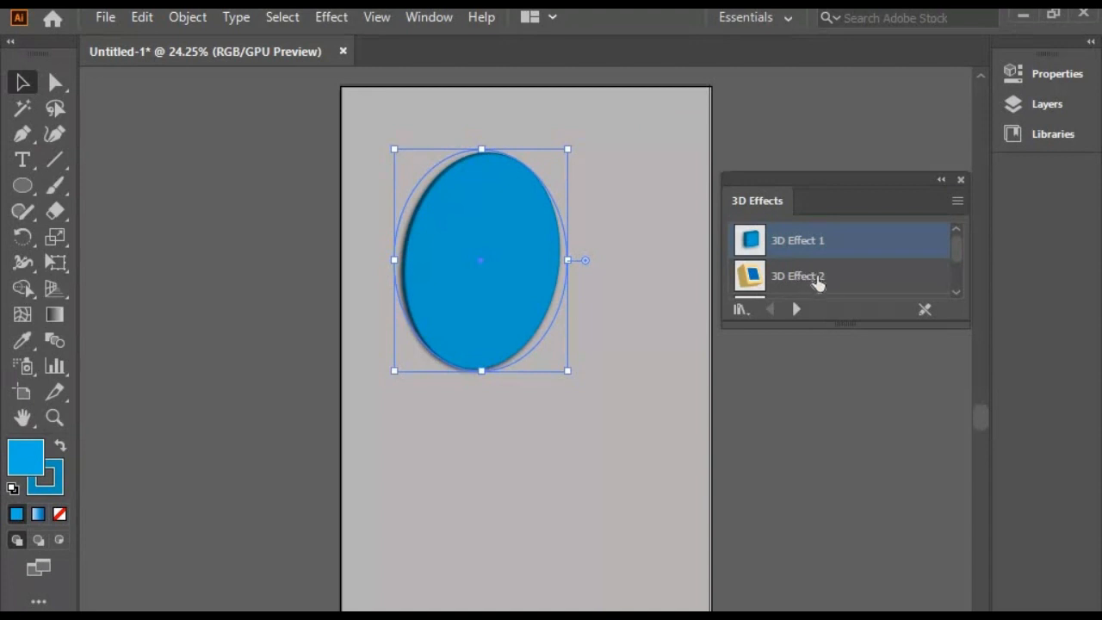
# Try 3D Effect 2, 3D Effect 4, 3D Effect 5, 3D Effect 8 and 3D Effect 7 on the ellipse in turn
pyautogui.click(827, 287)
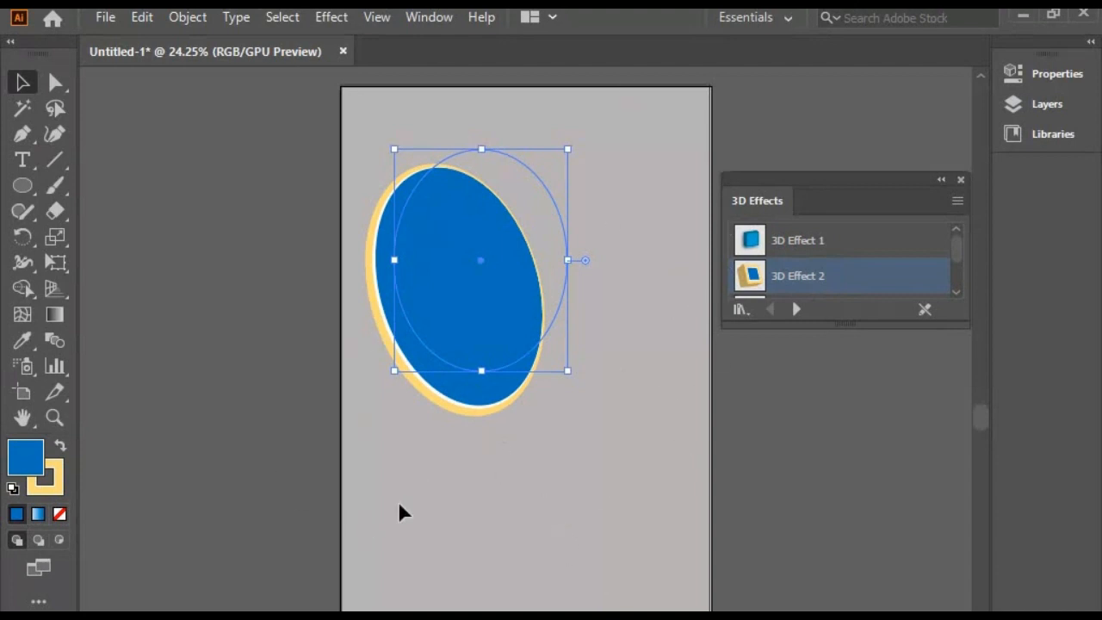
pyautogui.scroll(-3, 856, 254)
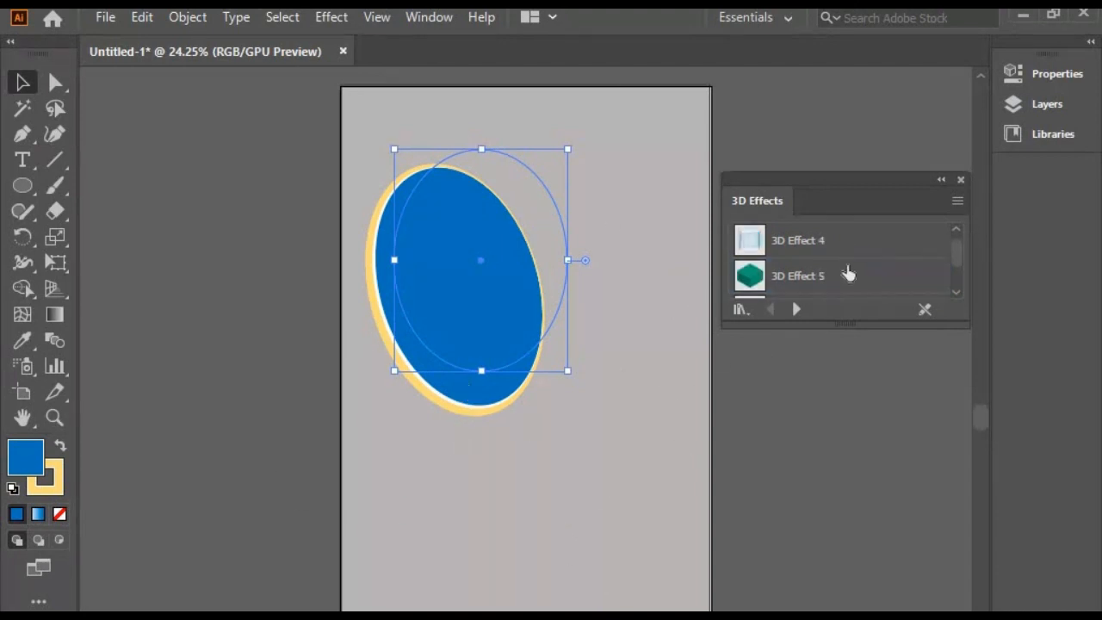
pyautogui.click(818, 248)
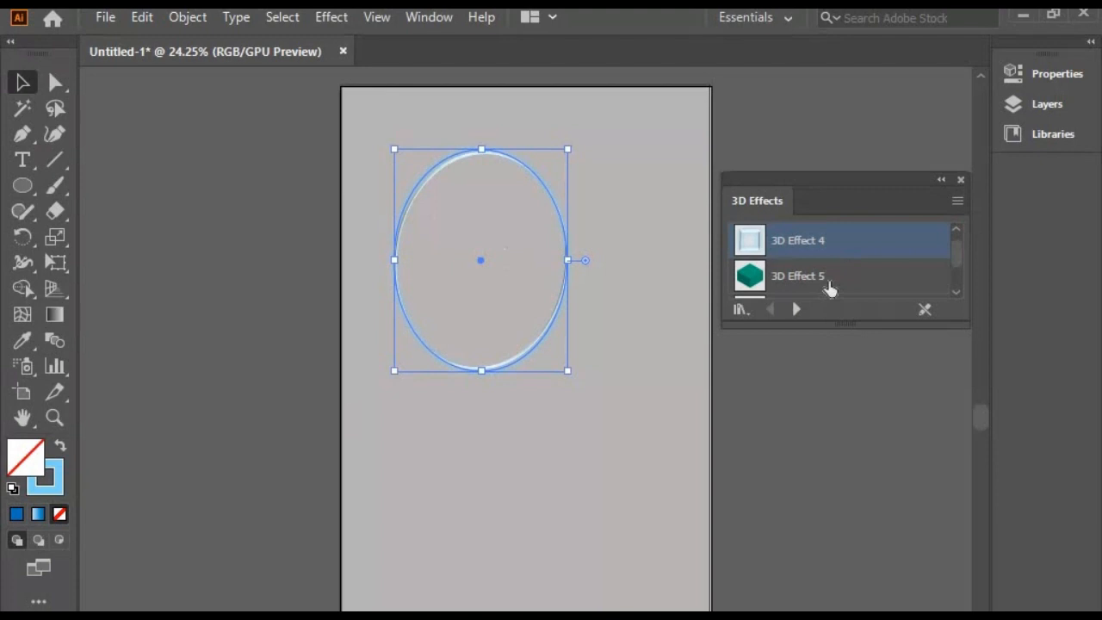
pyautogui.click(829, 288)
pyautogui.scroll(-3, 855, 276)
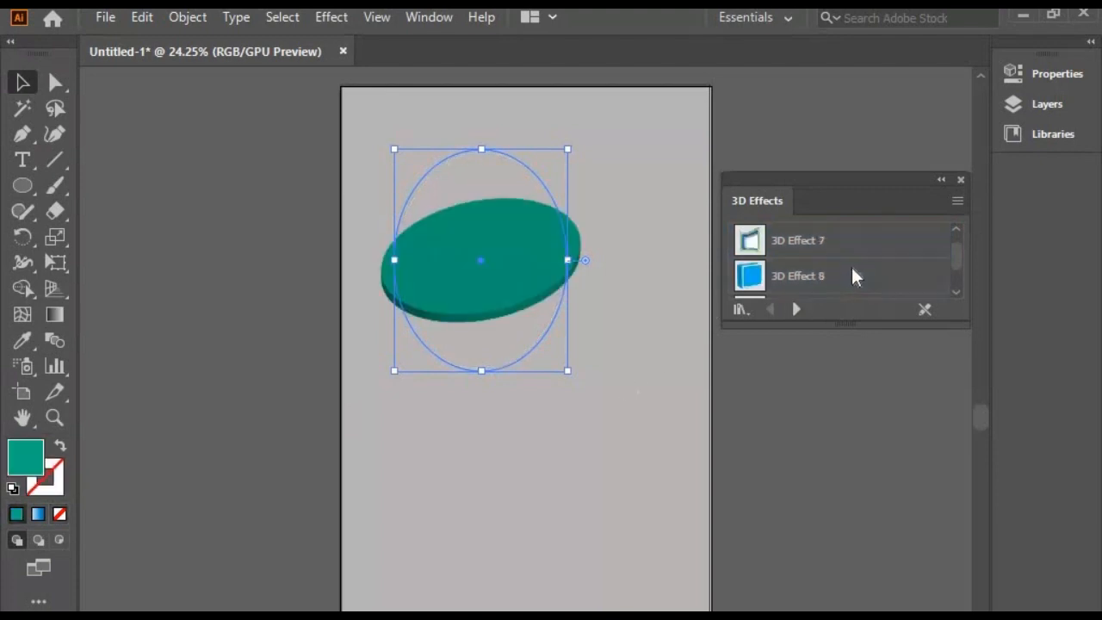
pyautogui.click(826, 274)
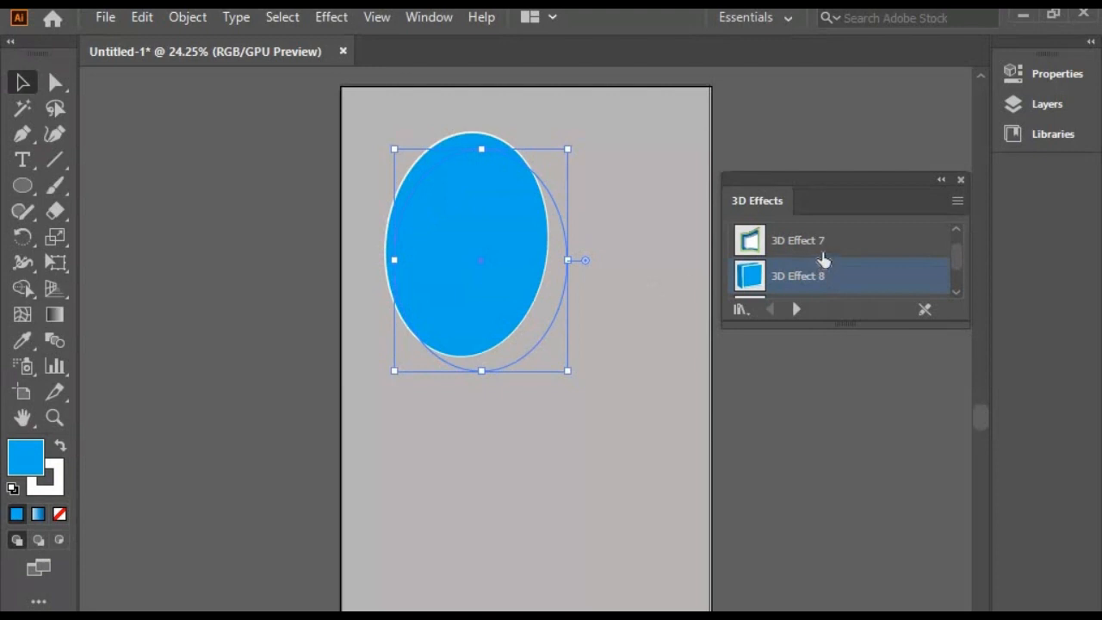
pyautogui.click(822, 255)
# Try 3D Effect 13, 3D Effect 14, 3D Effect 16 and 3D Effect 17 on the ellipse in turn
pyautogui.scroll(-3, 823, 258)
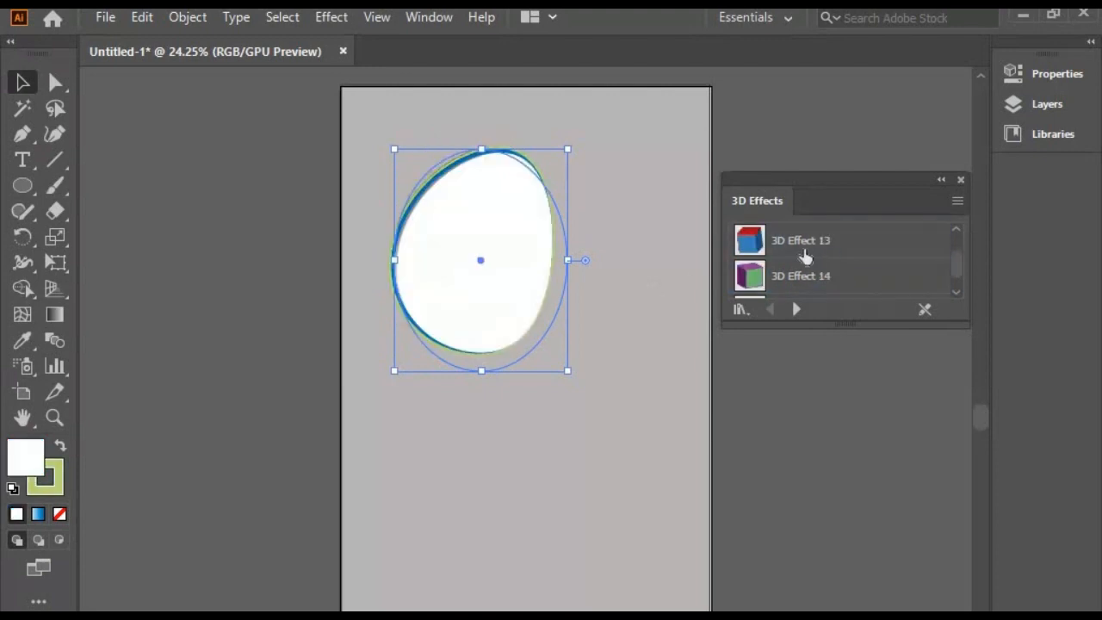
pyautogui.click(804, 256)
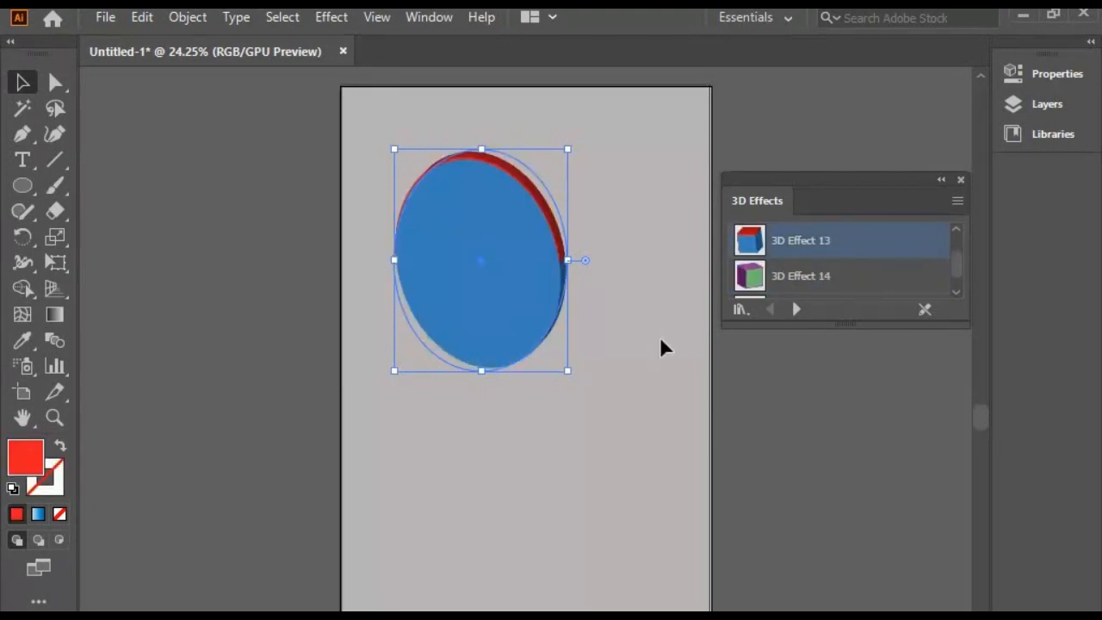
pyautogui.click(829, 280)
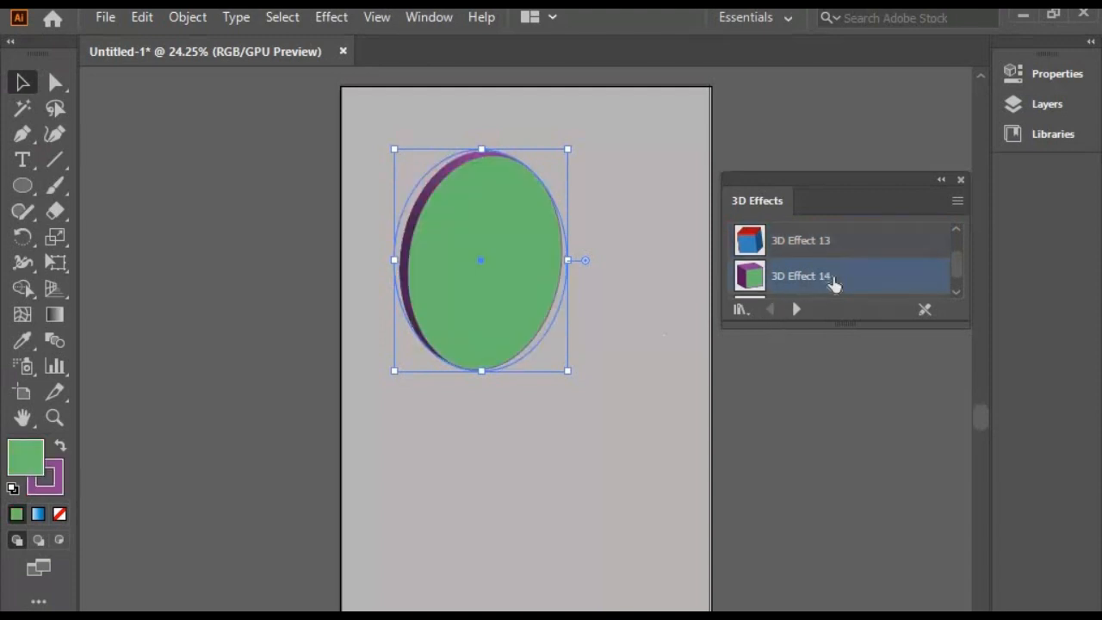
pyautogui.scroll(-3, 814, 275)
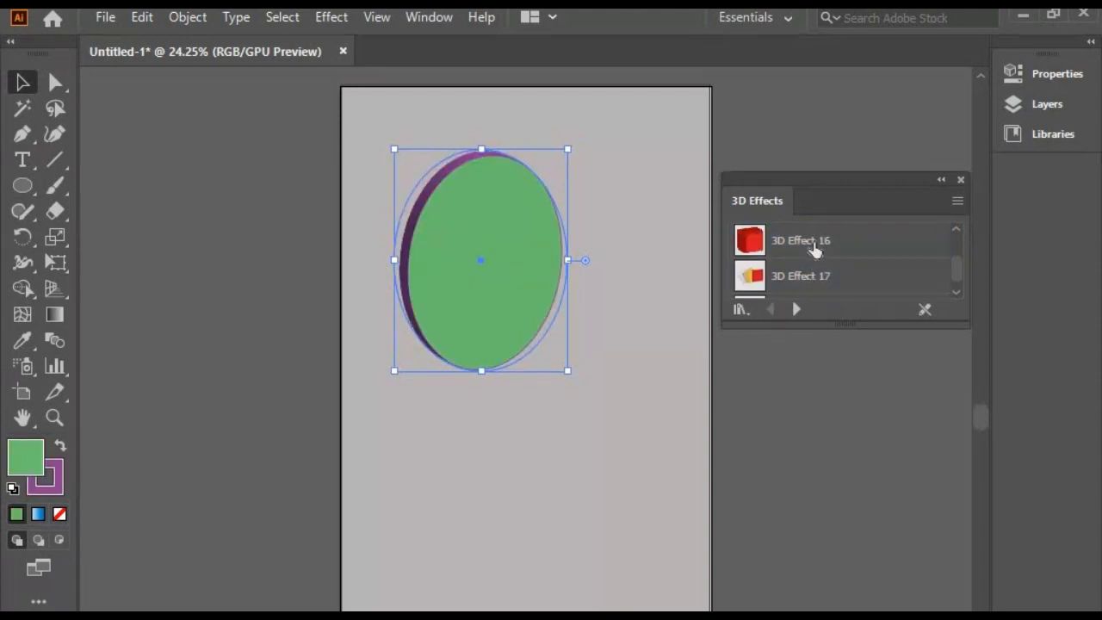
pyautogui.click(815, 245)
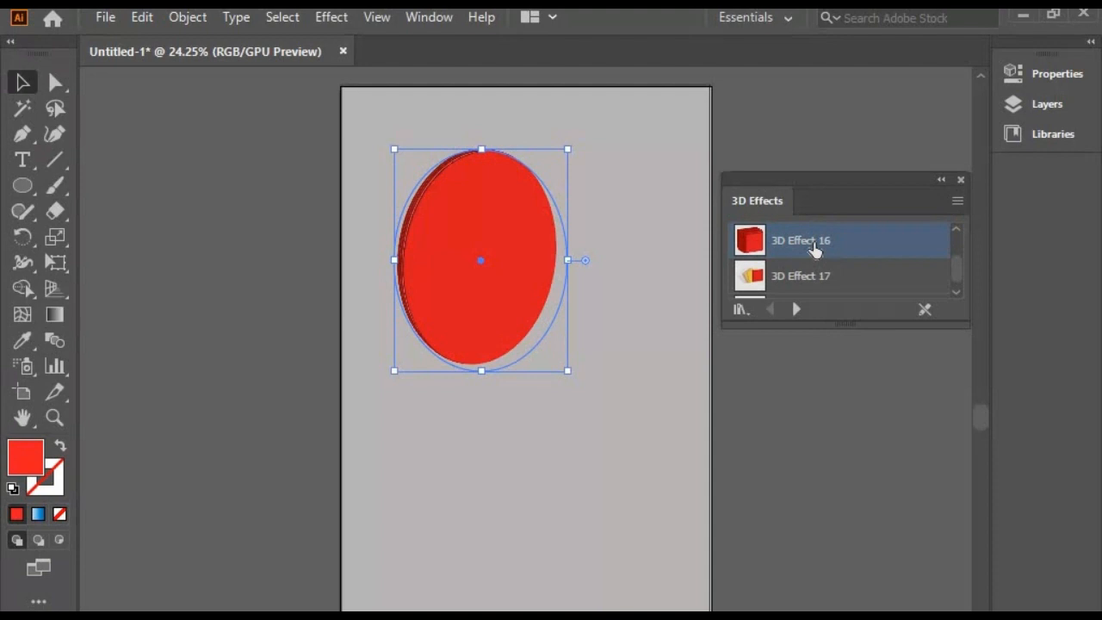
pyautogui.click(810, 282)
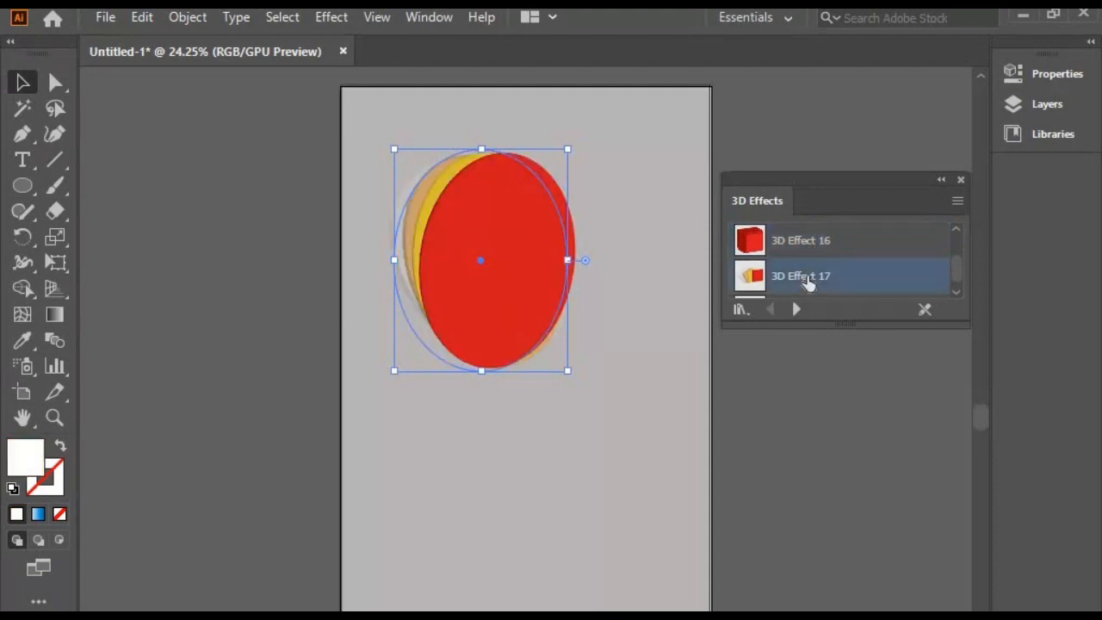
# Try 3D Effect 20 followed by 3D Effect 19 on the ellipse
pyautogui.scroll(-3, 808, 284)
pyautogui.click(805, 277)
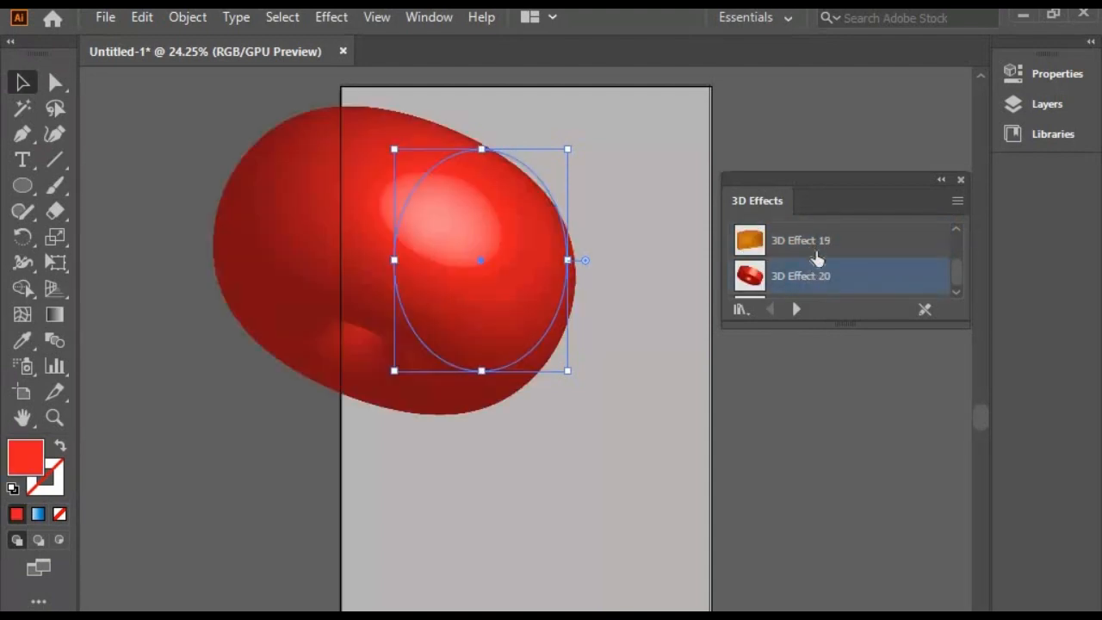
pyautogui.click(816, 253)
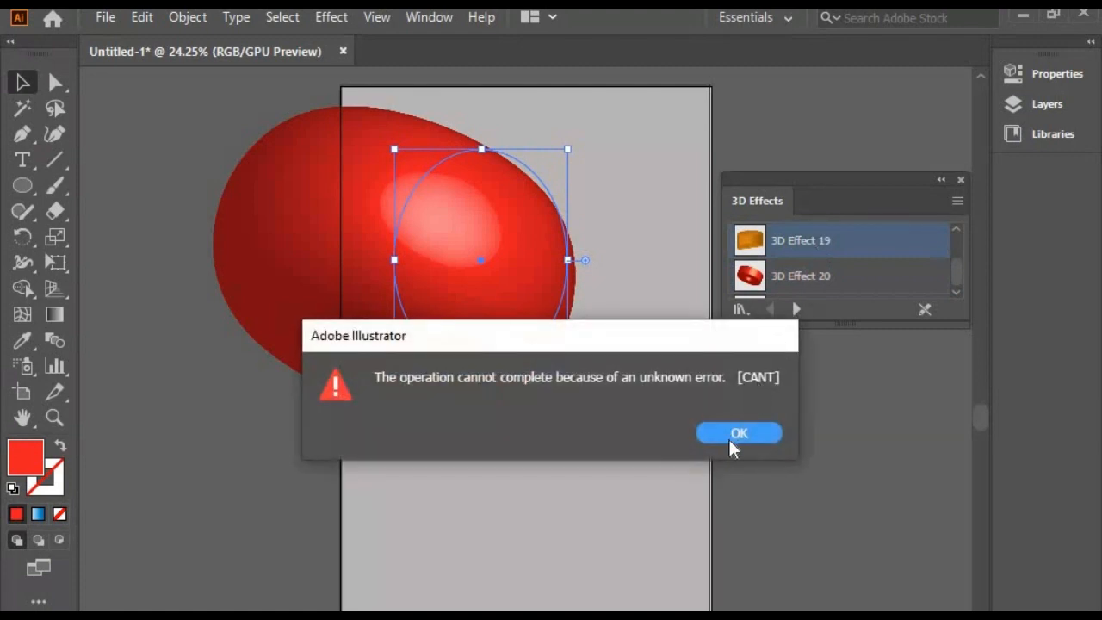
pyautogui.click(730, 437)
pyautogui.click(714, 434)
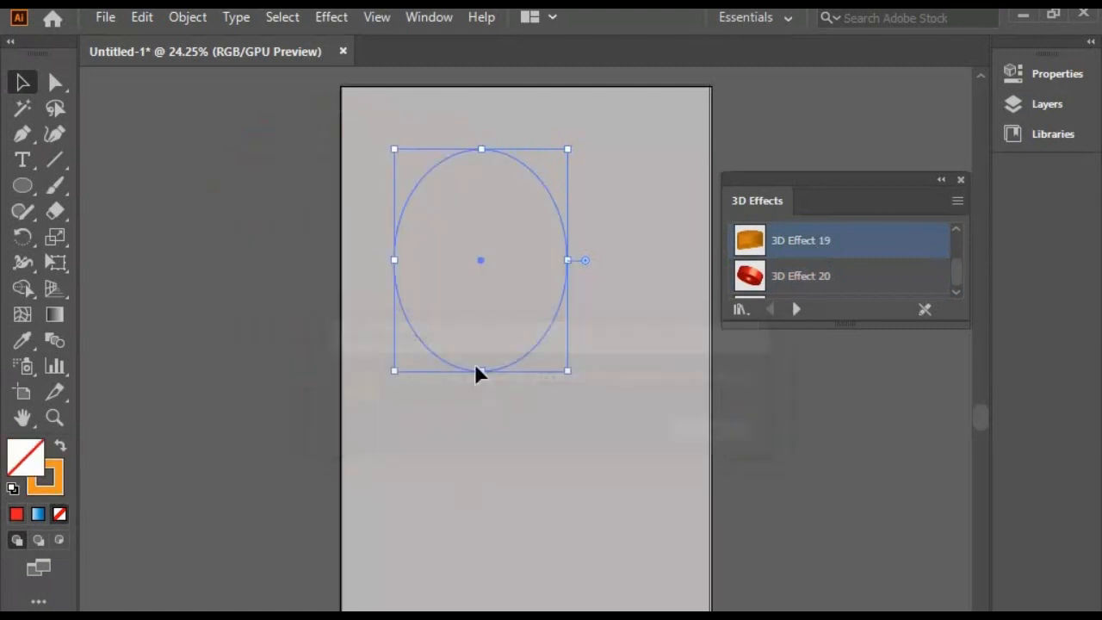
# Apply 3D Effect 14 to the ellipse and move it down to leave room above it
pyautogui.scroll(15, 799, 278)
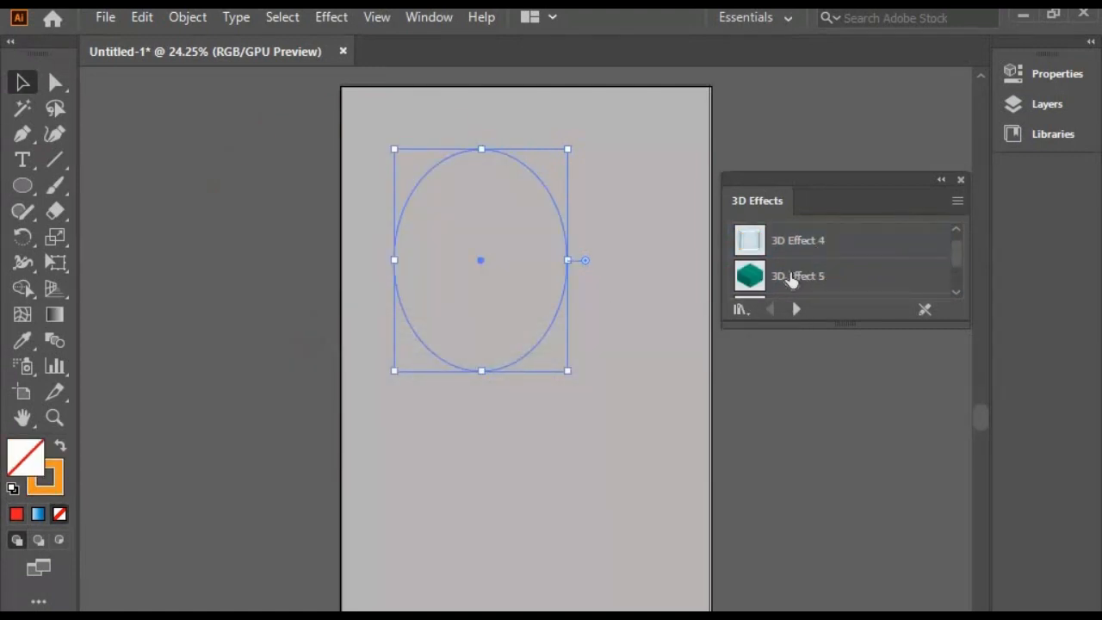
pyautogui.scroll(-9, 790, 281)
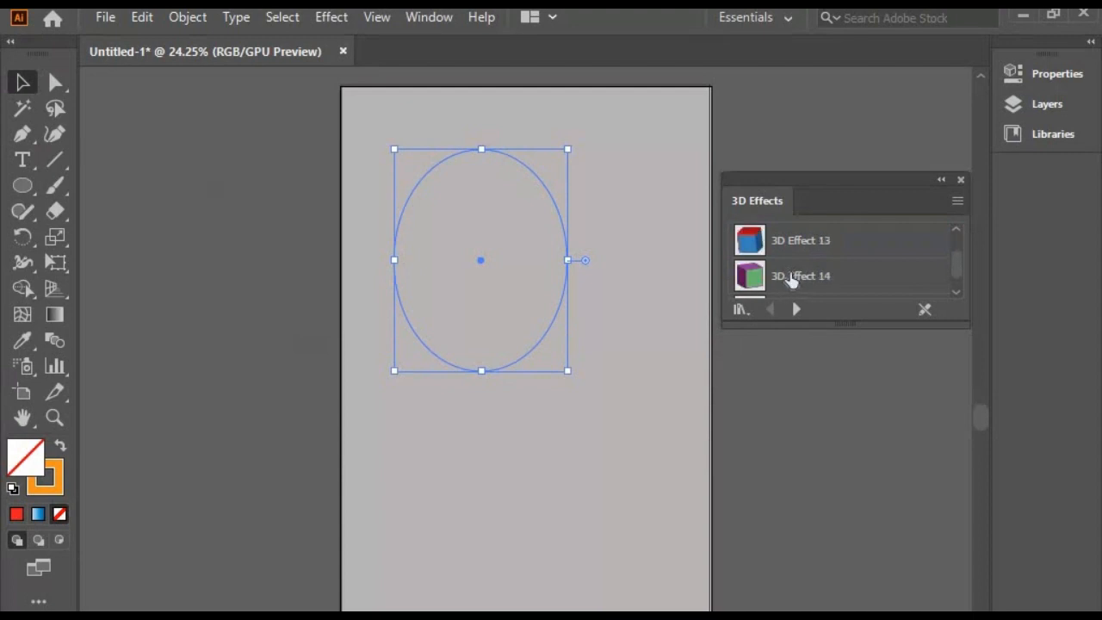
pyautogui.click(790, 281)
pyautogui.click(360, 193)
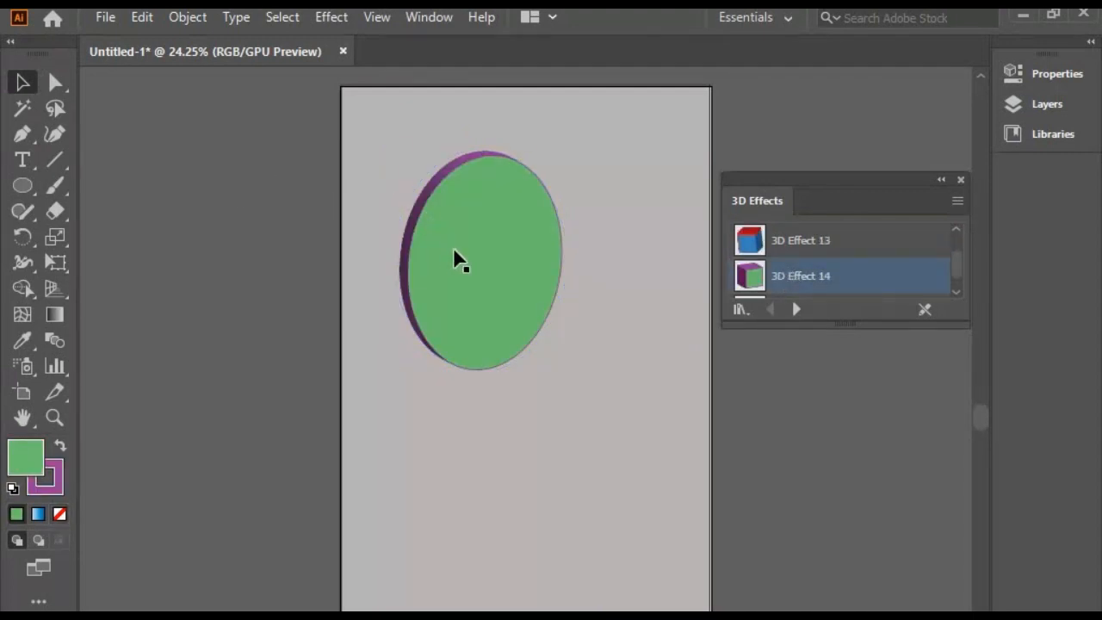
pyautogui.moveTo(456, 258); pyautogui.dragTo(457, 329)
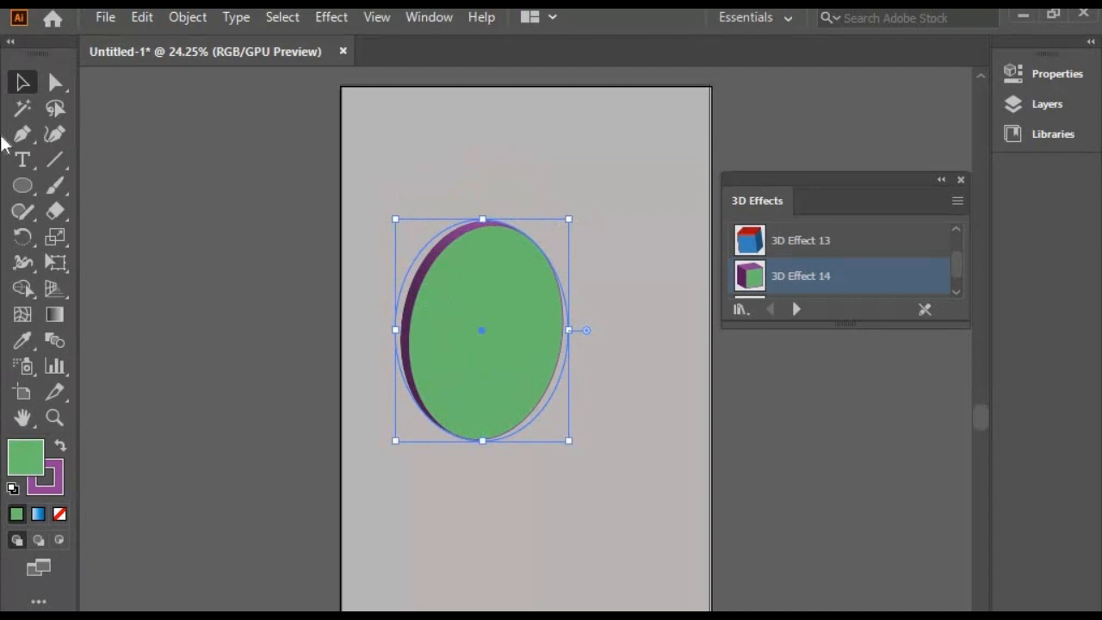
# Draw a wide, flat rectangle above the ellipse and apply 3D Effect 13 to it
pyautogui.moveTo(22, 185); pyautogui.dragTo(153, 189)
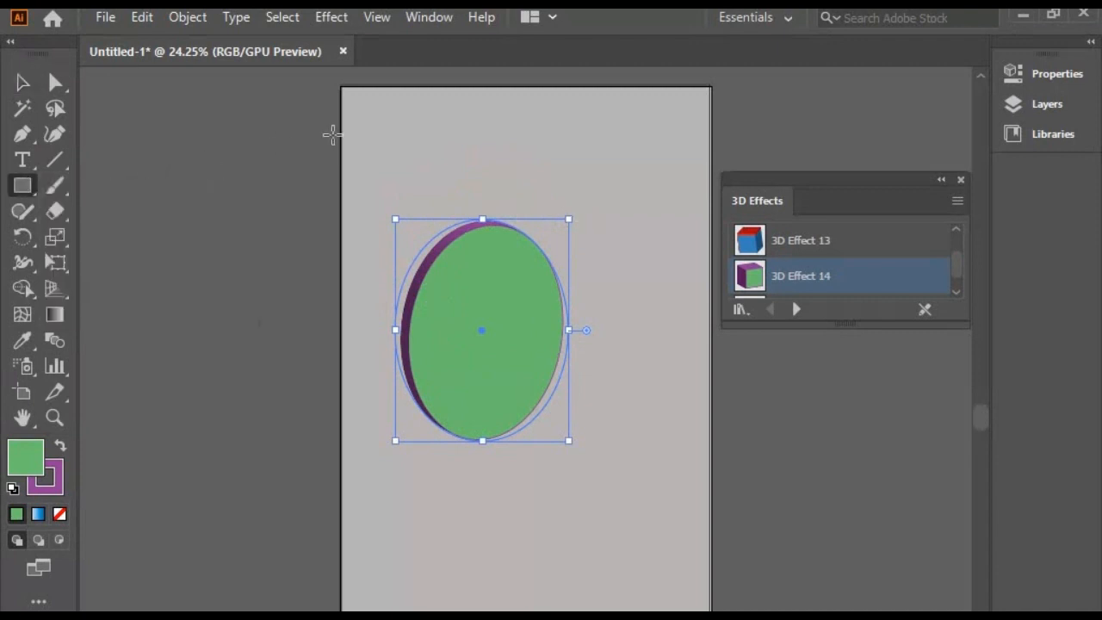
pyautogui.moveTo(368, 121); pyautogui.dragTo(588, 176)
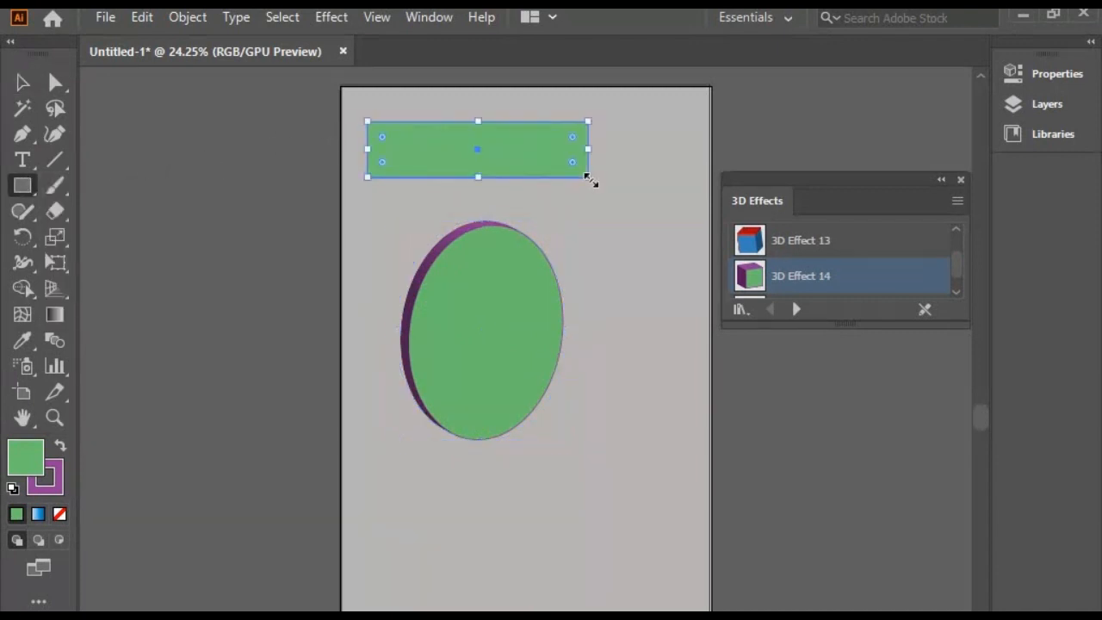
pyautogui.click(795, 248)
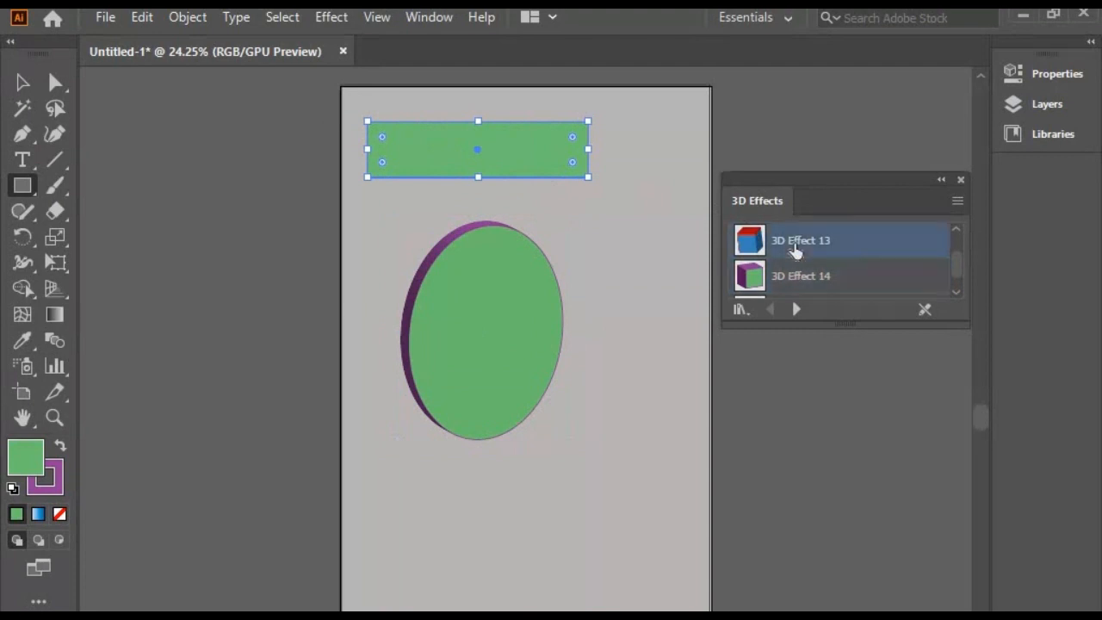
pyautogui.click(22, 81)
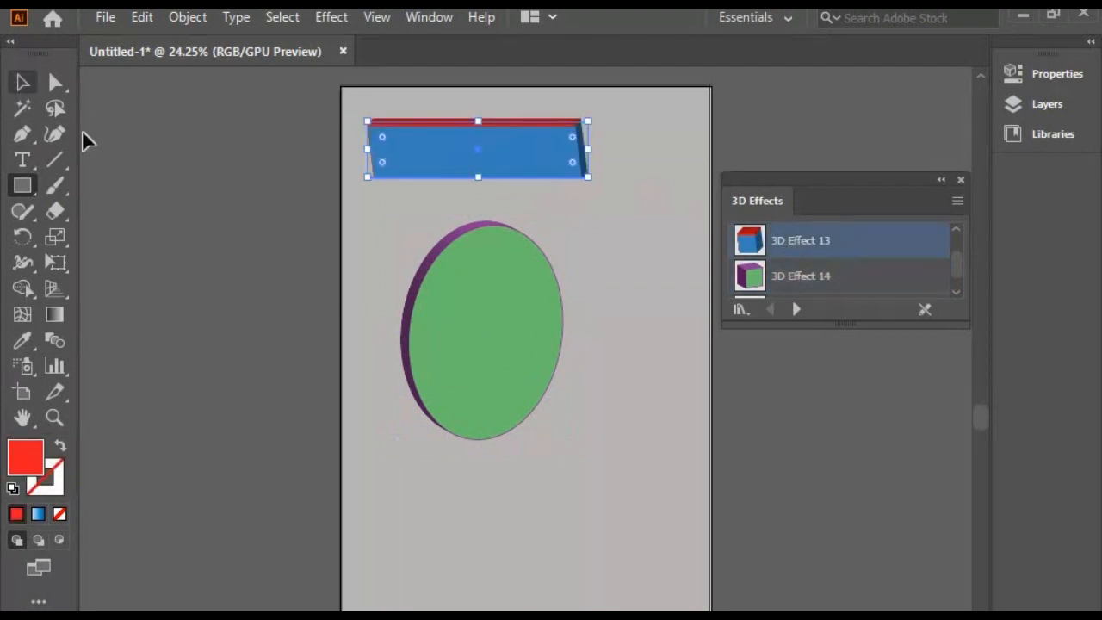
# Delete both the rectangle and the ellipse from the artboard
pyautogui.click(611, 375)
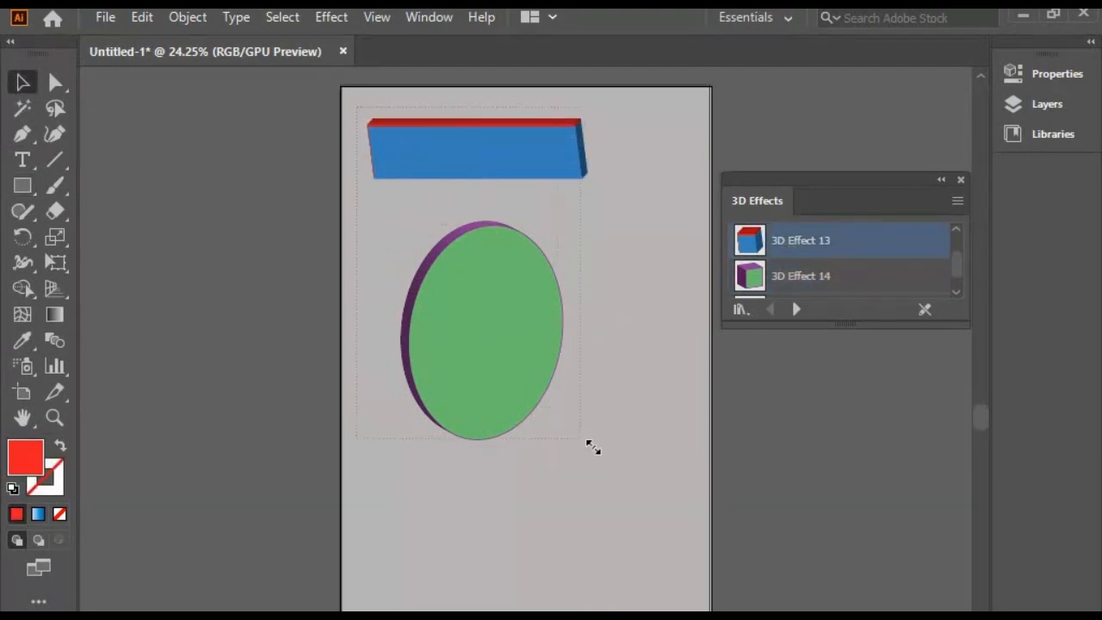
pyautogui.moveTo(357, 107); pyautogui.dragTo(593, 447)
pyautogui.press('Delete')
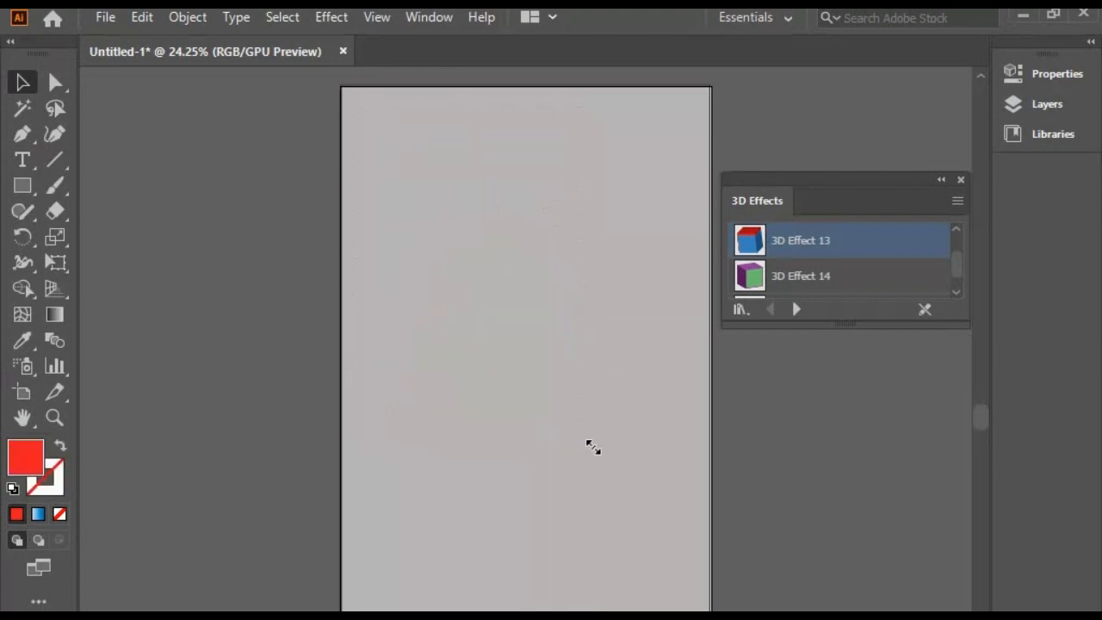
# Draw a large five-pointed star in the upper part of the artboard and a smaller star just below it
pyautogui.click(23, 185)
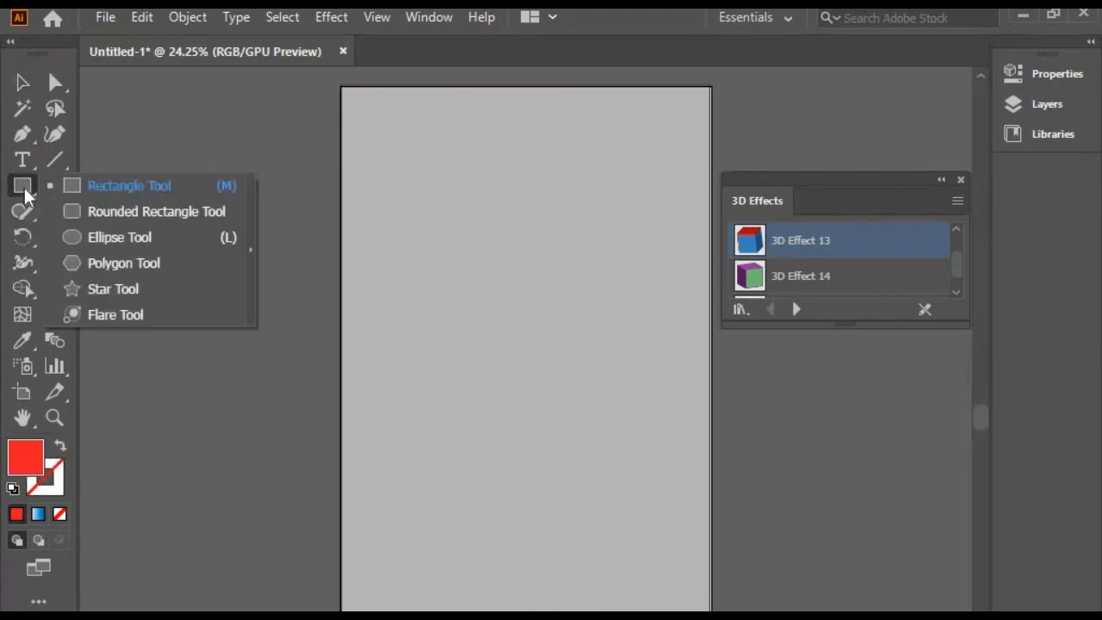
pyautogui.click(113, 289)
pyautogui.moveTo(423, 231); pyautogui.dragTo(384, 279)
pyautogui.moveTo(431, 313); pyautogui.dragTo(420, 361)
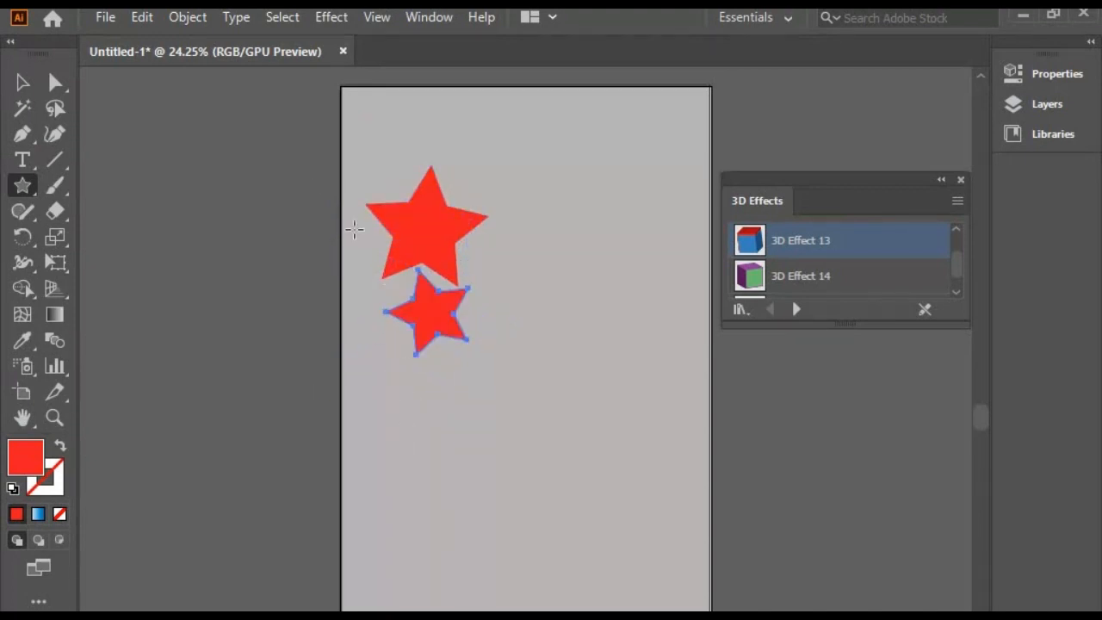
# Select both stars and try 3D Effect 14 followed by 3D Effect 13 on them
pyautogui.click(23, 82)
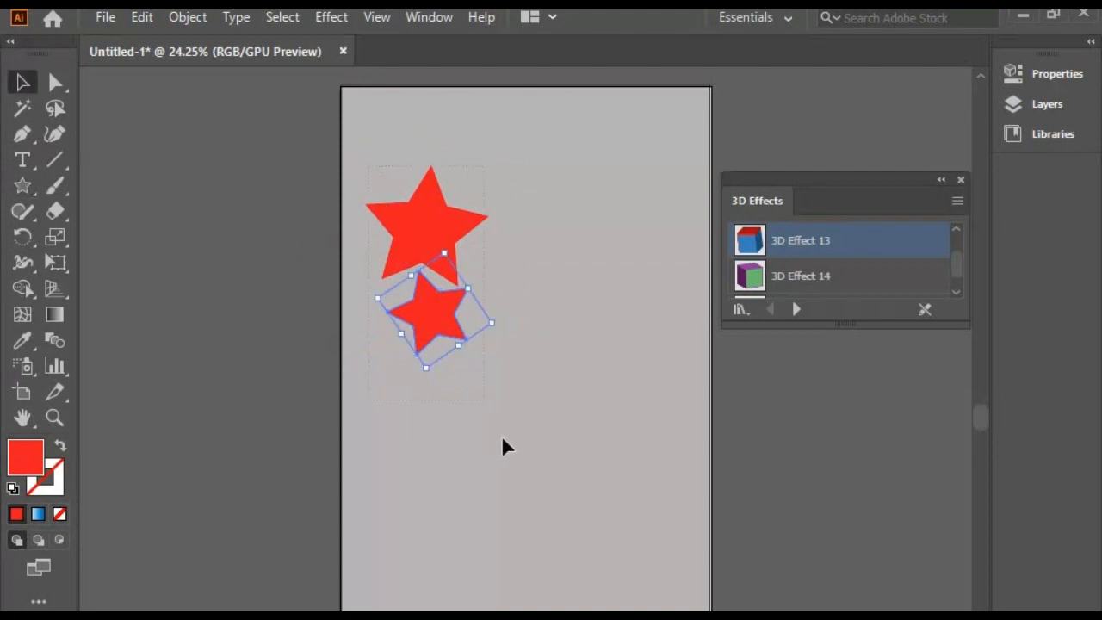
pyautogui.keyDown('shift'); pyautogui.click(415, 258); pyautogui.keyUp('shift')
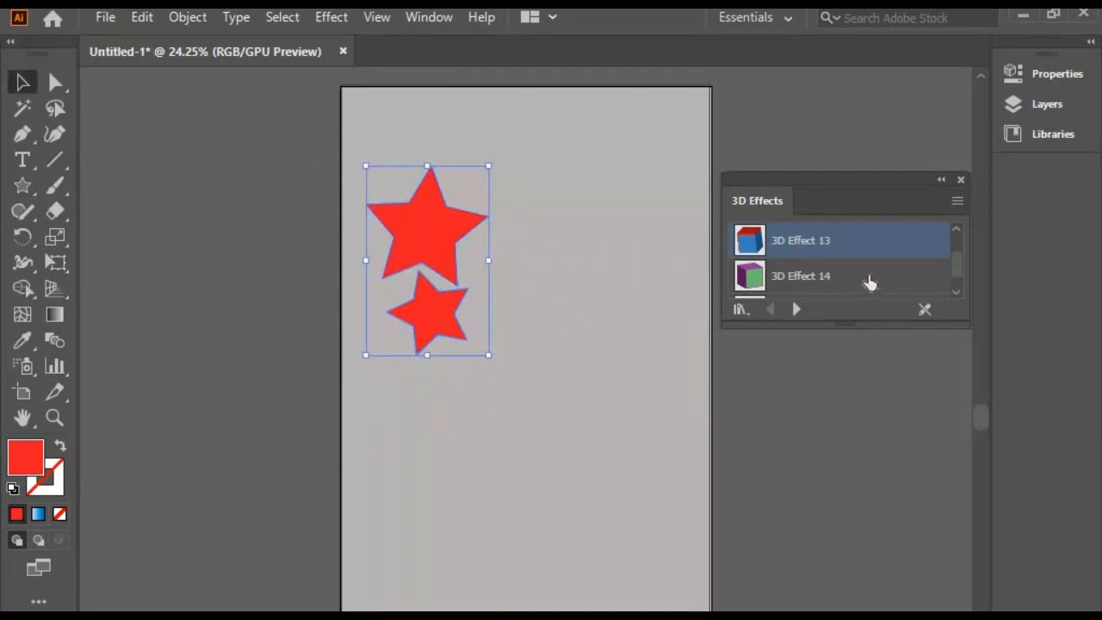
pyautogui.click(831, 285)
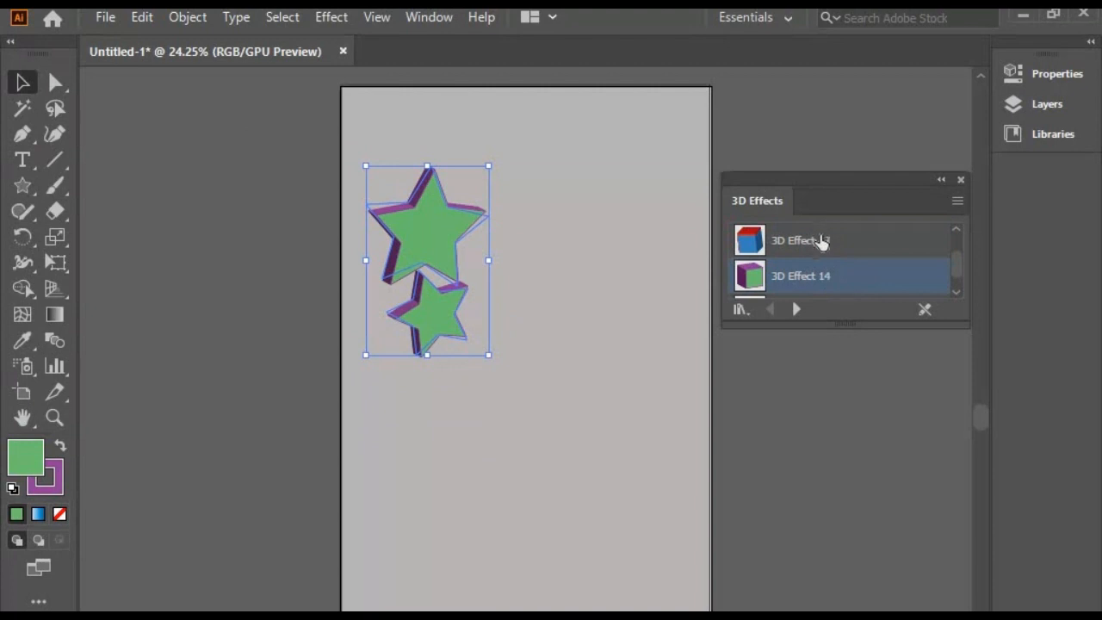
pyautogui.click(820, 240)
# Apply 3D Effect 11 to both stars and deselect them
pyautogui.scroll(3, 808, 258)
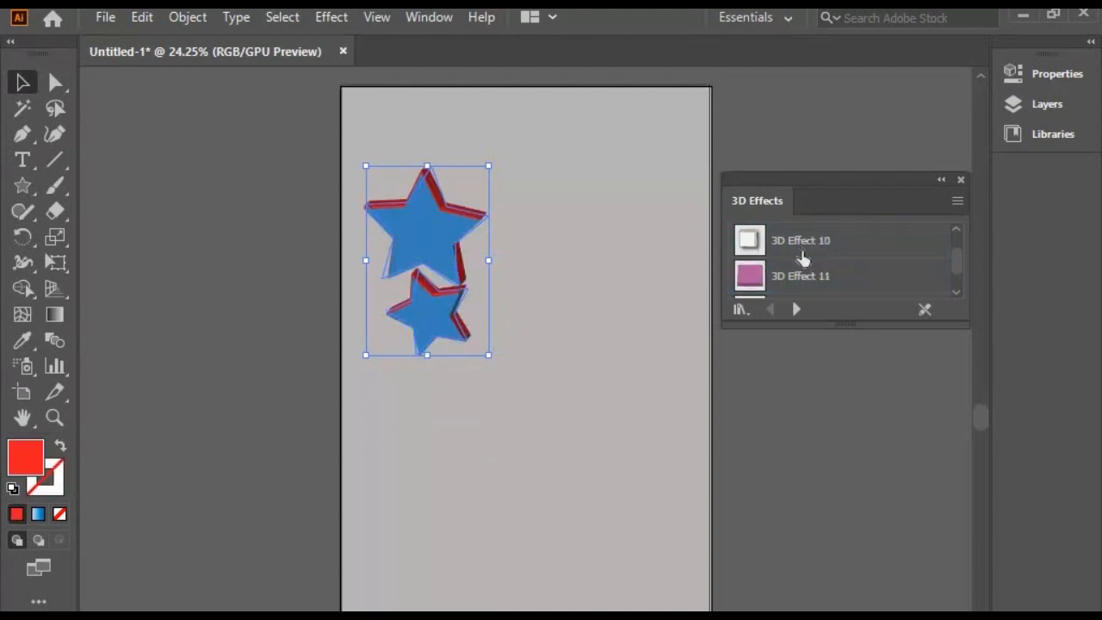
pyautogui.click(800, 276)
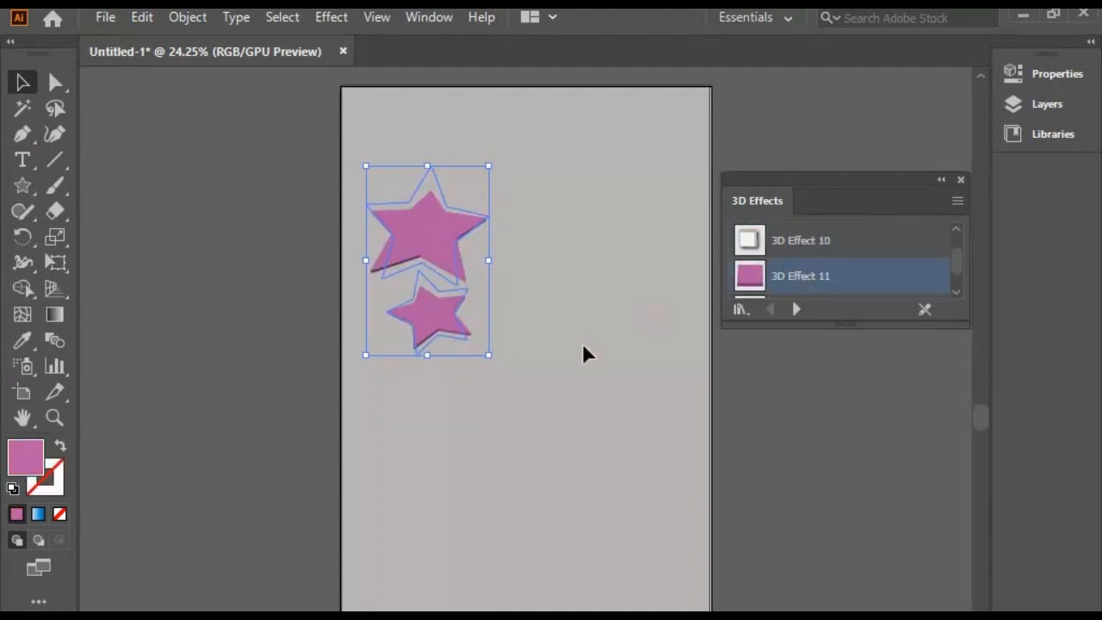
pyautogui.click(359, 390)
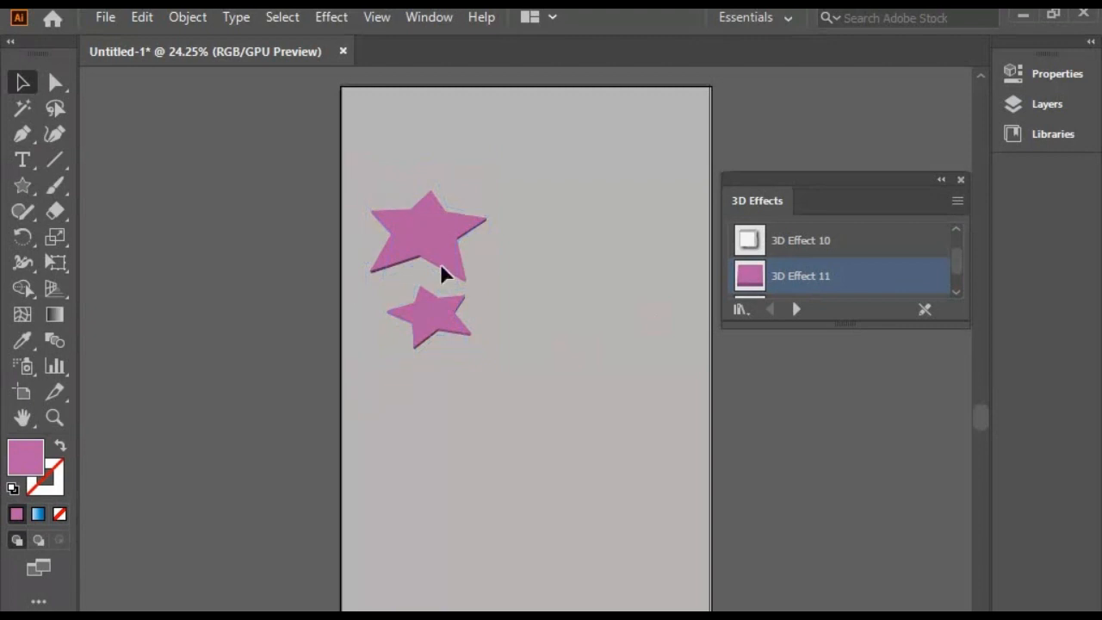
# Separate the two stars by moving the large one up and to the right and the small one down and to the right
pyautogui.moveTo(499, 354); pyautogui.dragTo(500, 356)
pyautogui.click(516, 354)
pyautogui.moveTo(436, 255); pyautogui.dragTo(520, 240)
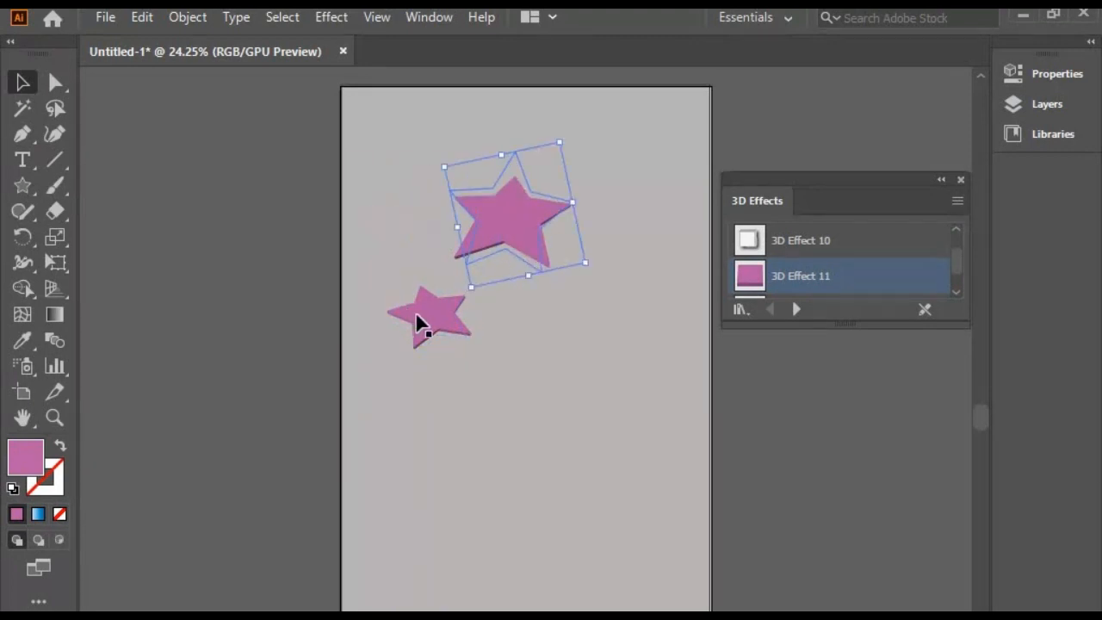
pyautogui.moveTo(416, 315); pyautogui.dragTo(465, 341)
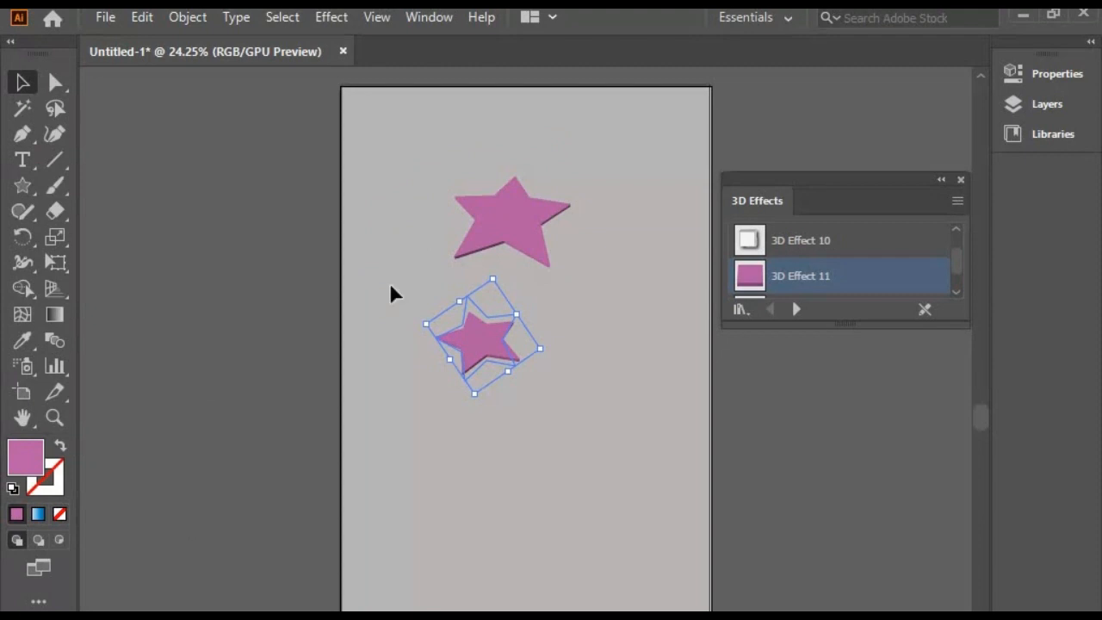
# Delete both stars from the artboard
pyautogui.hotkey('ctrl', 'a')
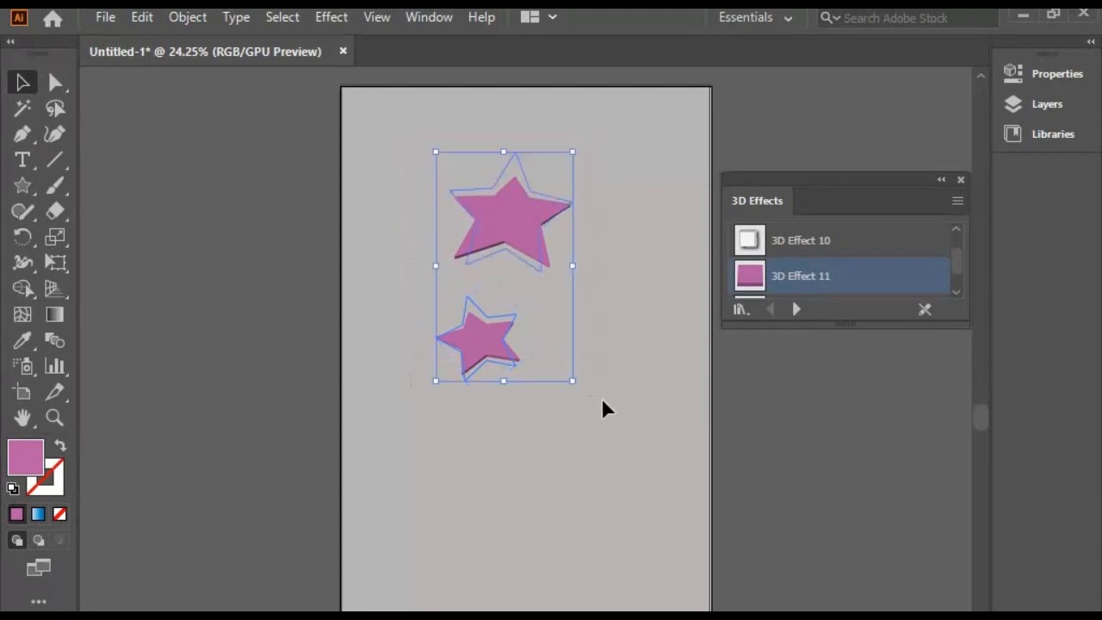
pyautogui.press('Delete')
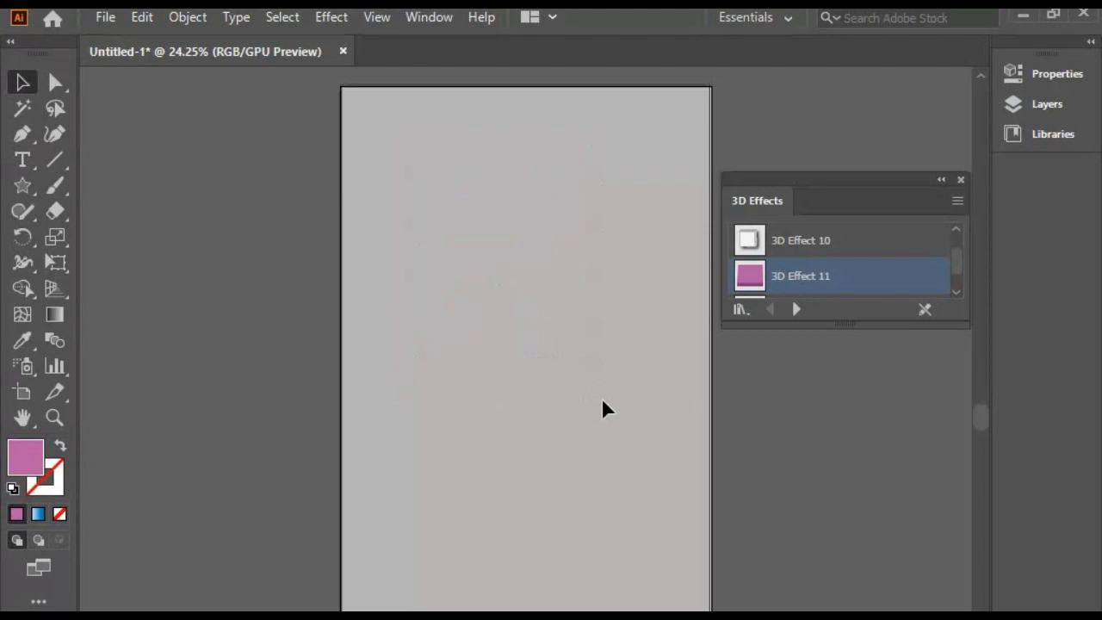
pyautogui.click(430, 17)
pyautogui.click(340, 21)
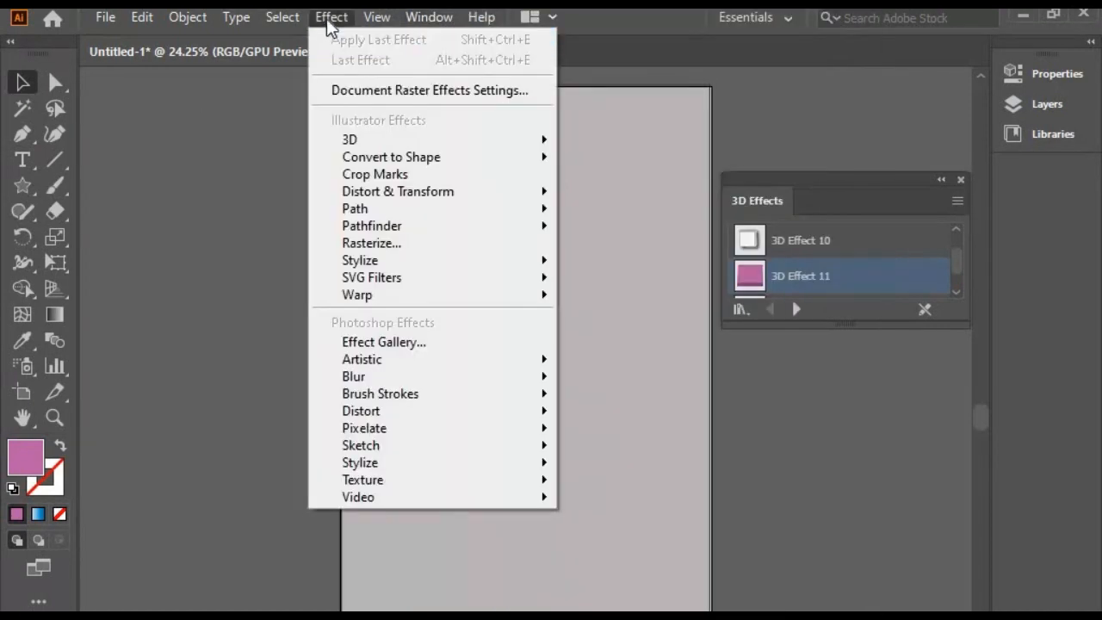
pyautogui.moveTo(349, 139)
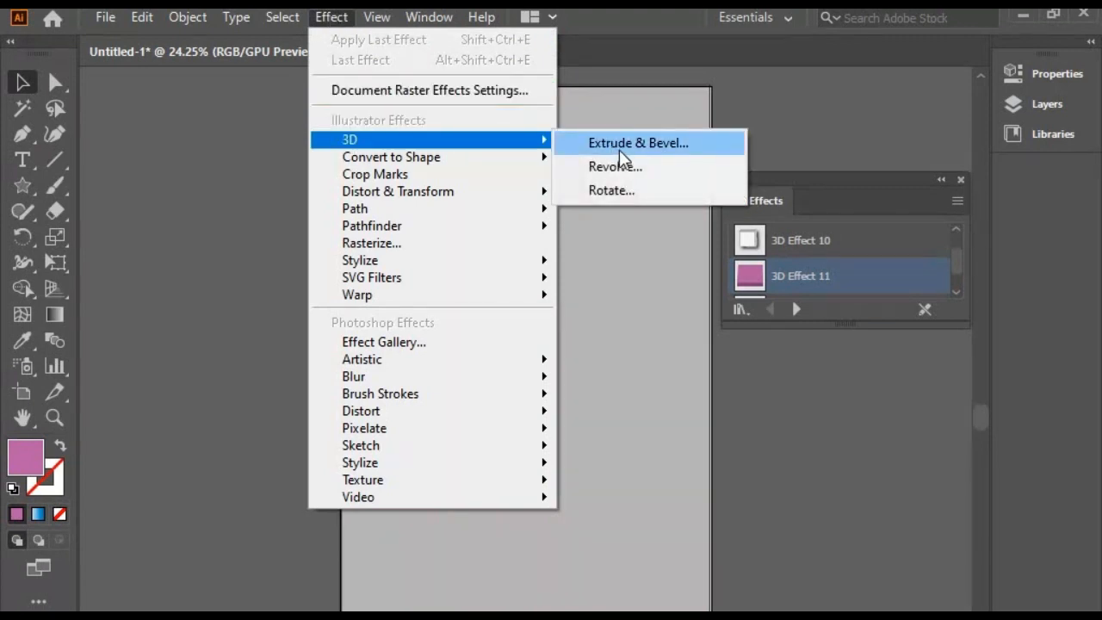
pyautogui.click(646, 148)
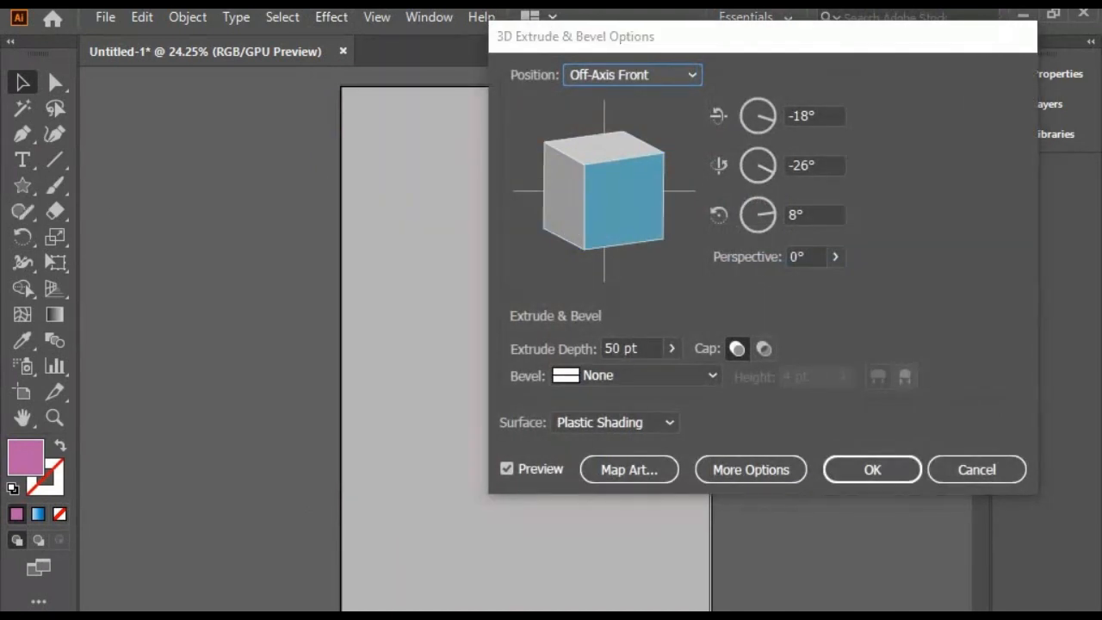
pyautogui.click(945, 479)
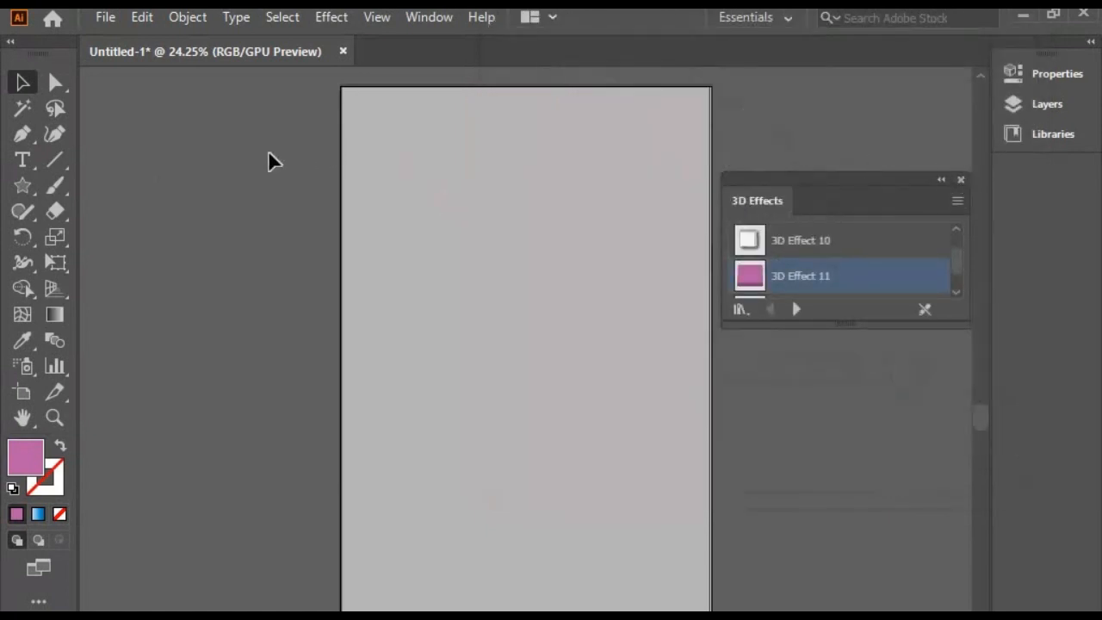
# Draw one large, tilted five-pointed star overlapping the upper part of the artboard's left edge
pyautogui.click(19, 185)
pyautogui.moveTo(401, 243); pyautogui.dragTo(359, 322)
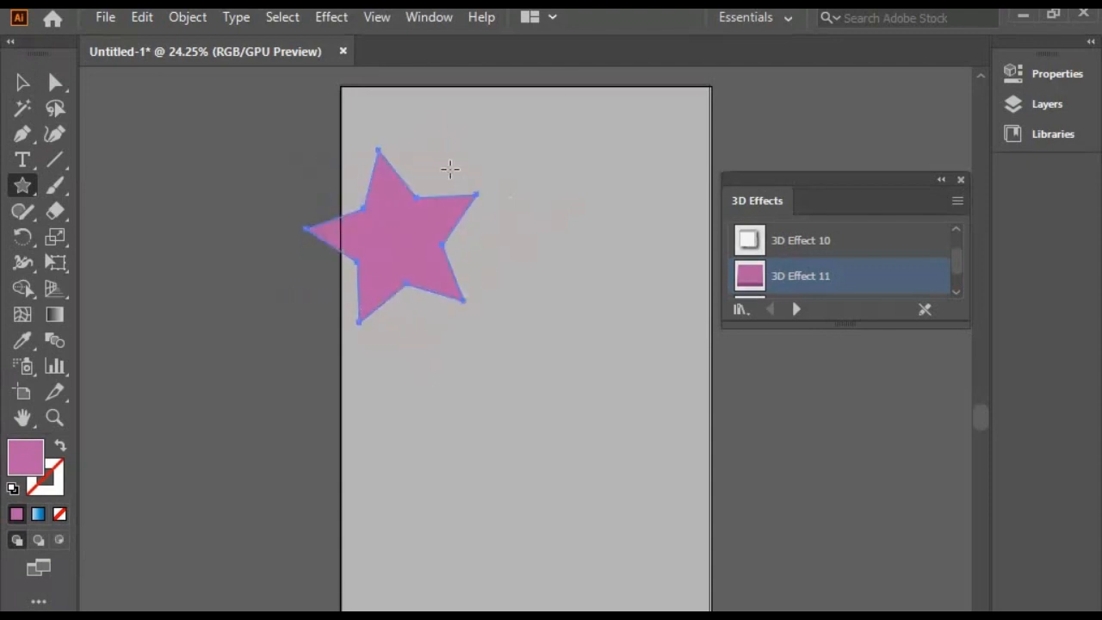
# Start a 3D Extrude & Bevel effect on the star and give it a custom rotation of -2°, 3° and 2°
pyautogui.click(332, 17)
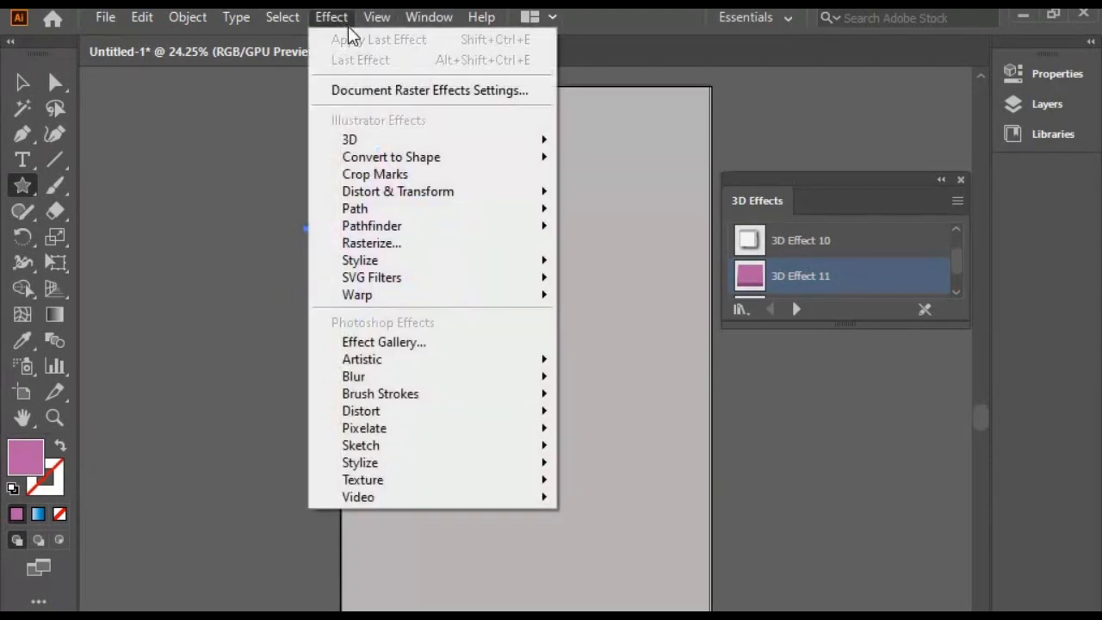
pyautogui.moveTo(349, 139)
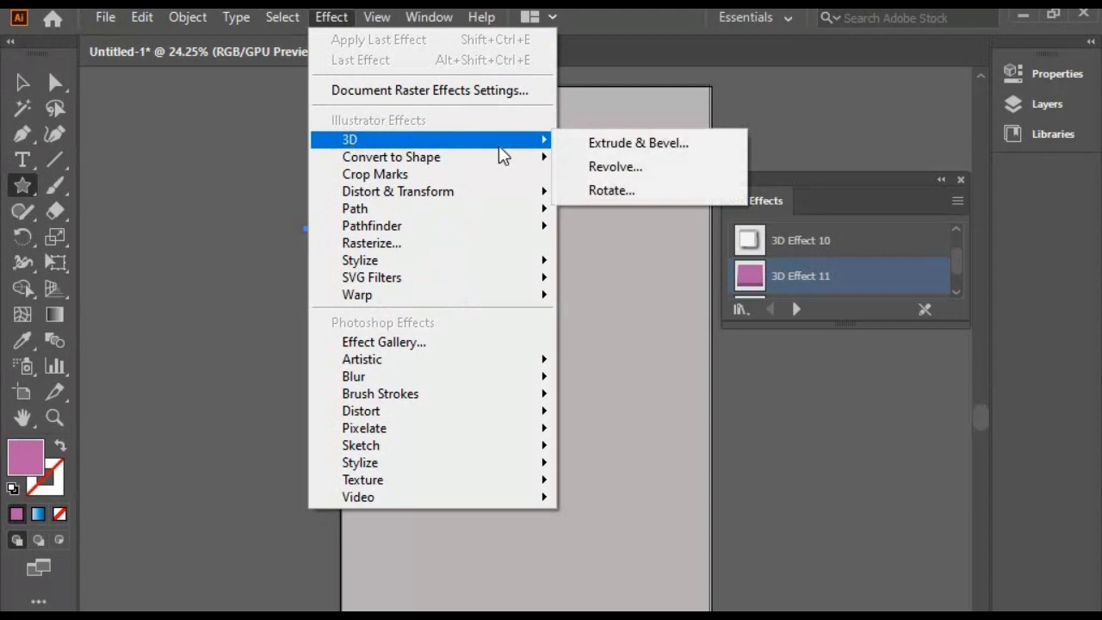
pyautogui.click(649, 143)
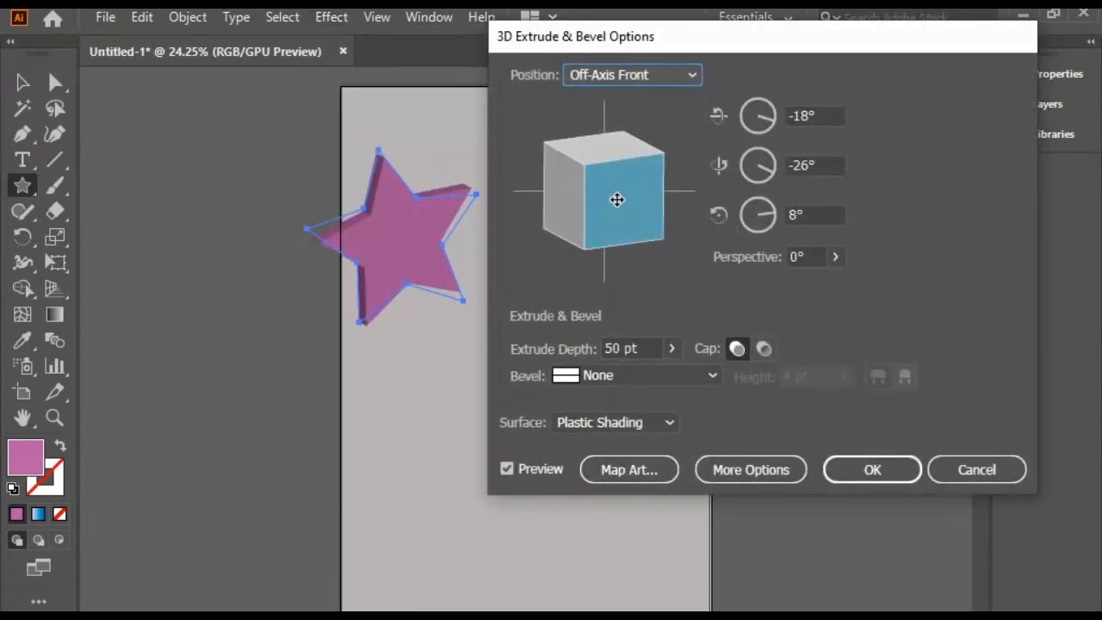
pyautogui.moveTo(617, 199)
pyautogui.mouseDown()
pyautogui.moveTo(595, 190)
pyautogui.moveTo(605, 195)
pyautogui.mouseUp()
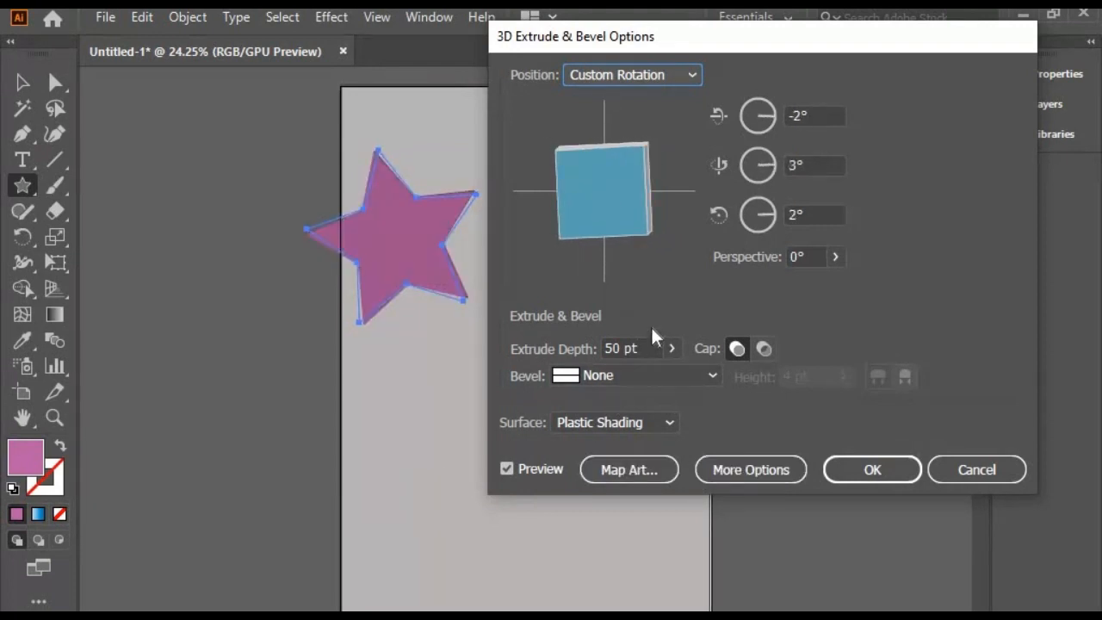
# Set the star's bevel to Classic, adjust the extrude depth slightly and apply the 3D effect
pyautogui.click(628, 372)
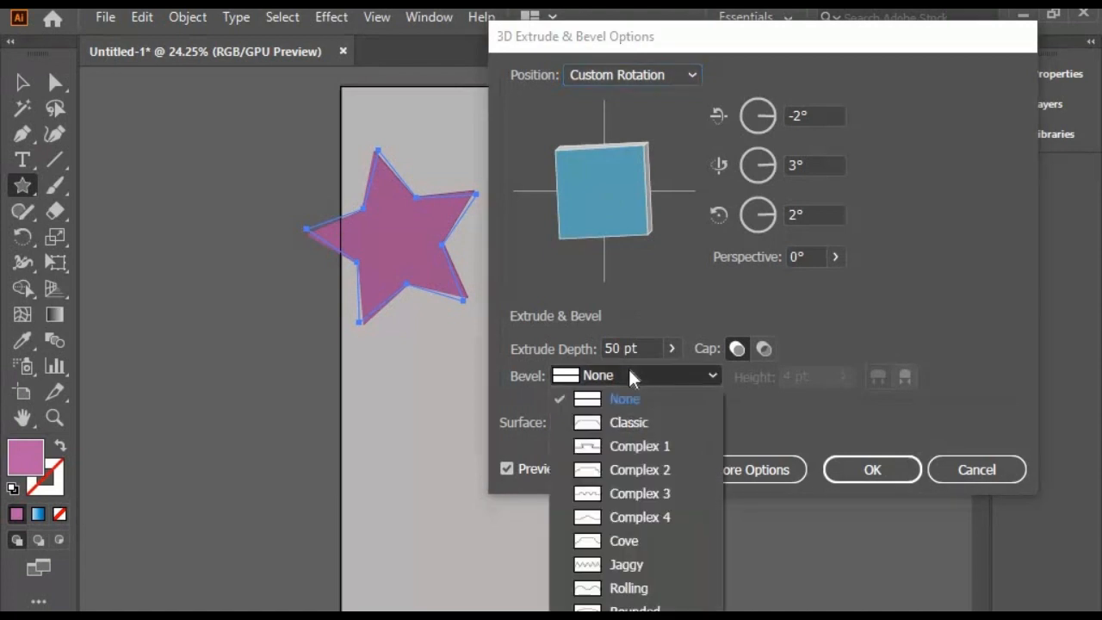
pyautogui.click(628, 423)
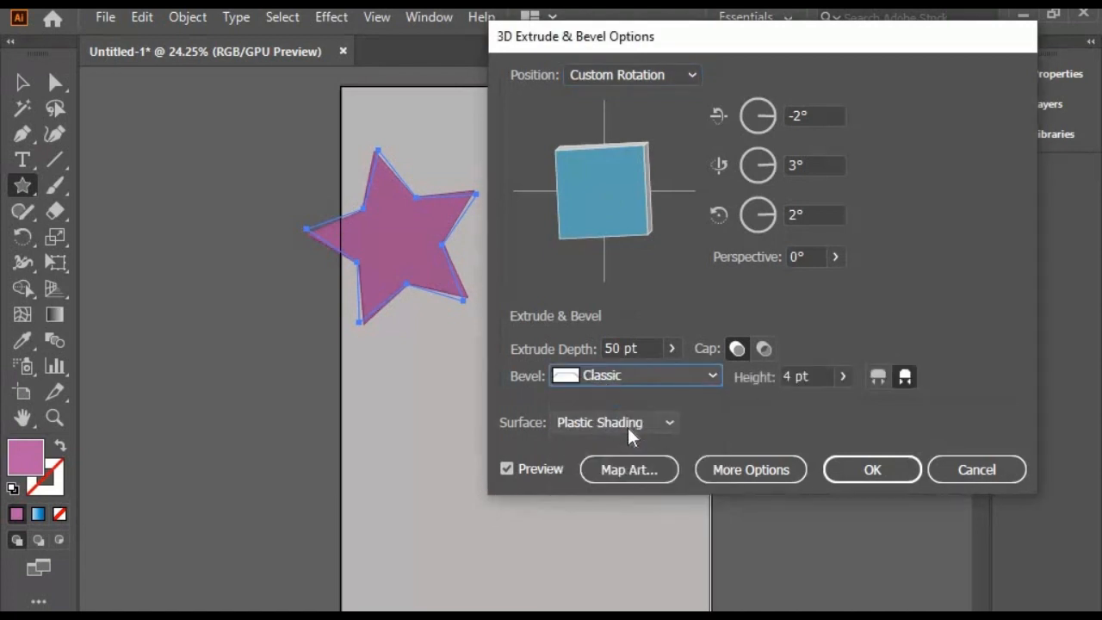
pyautogui.click(670, 348)
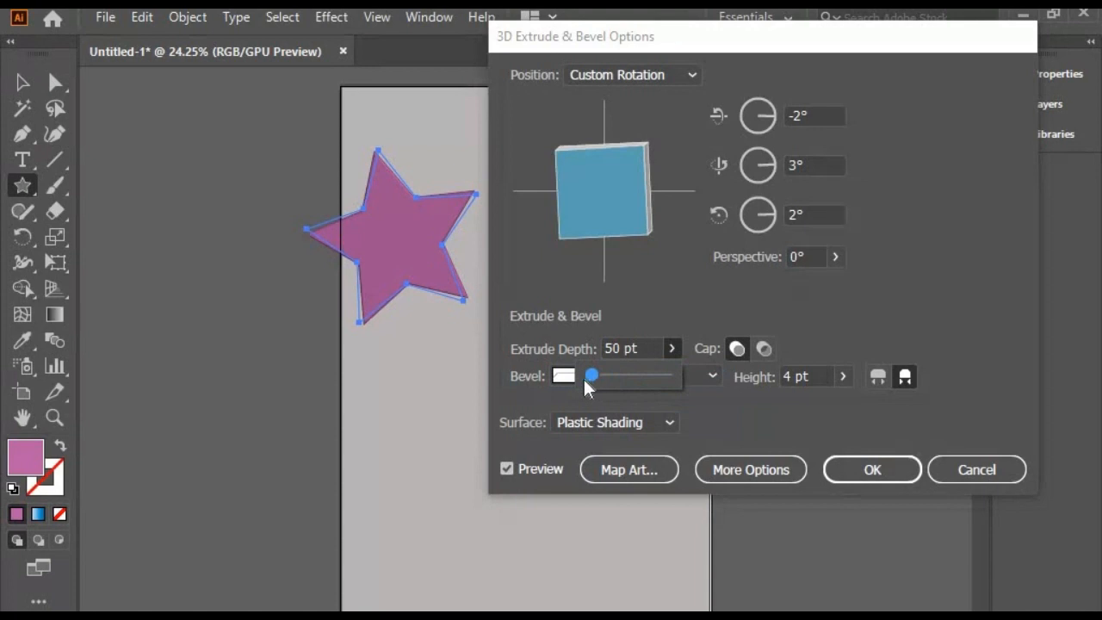
pyautogui.moveTo(584, 379); pyautogui.dragTo(588, 380)
pyautogui.click(872, 472)
pyautogui.click(477, 364)
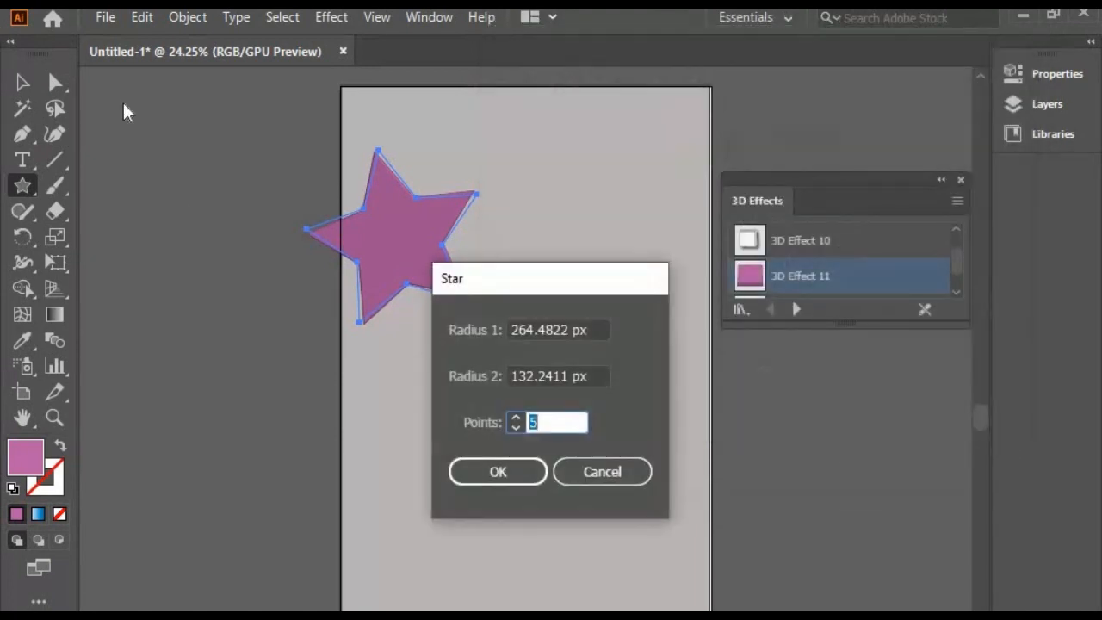
pyautogui.click(614, 478)
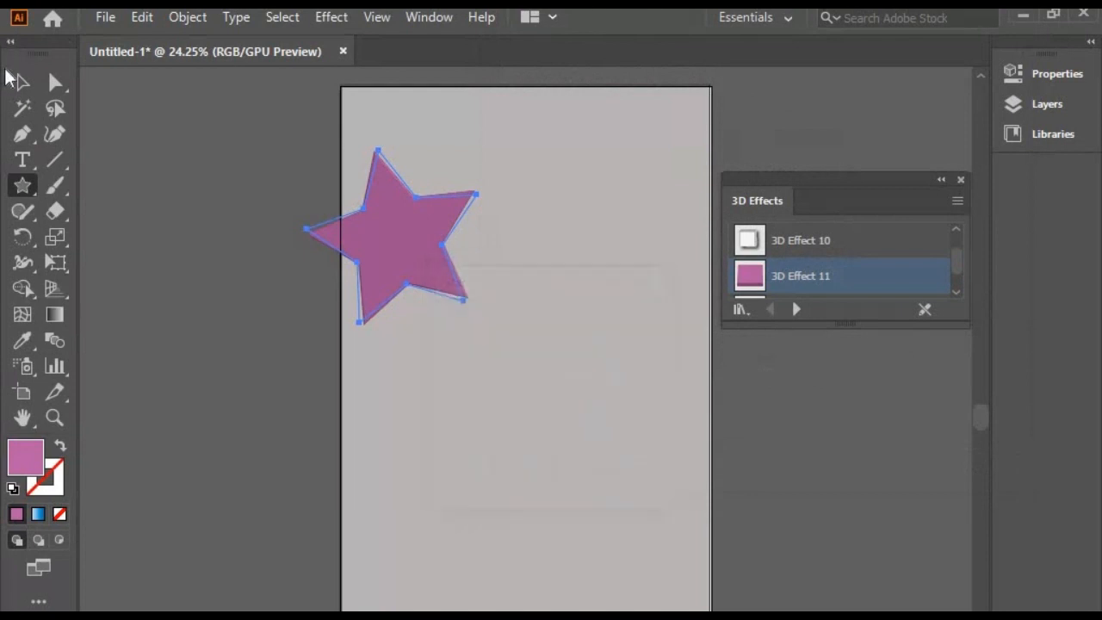
# Move the extruded star down and to the right so it lies fully inside the artboard
pyautogui.click(23, 108)
pyautogui.click(23, 79)
pyautogui.moveTo(381, 221); pyautogui.dragTo(531, 295)
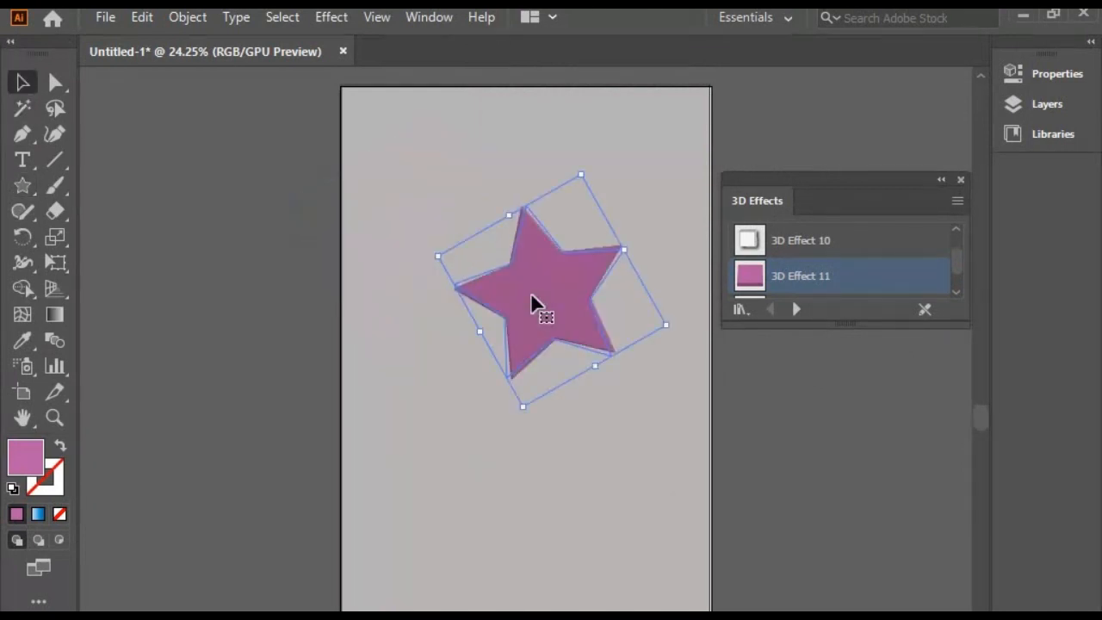